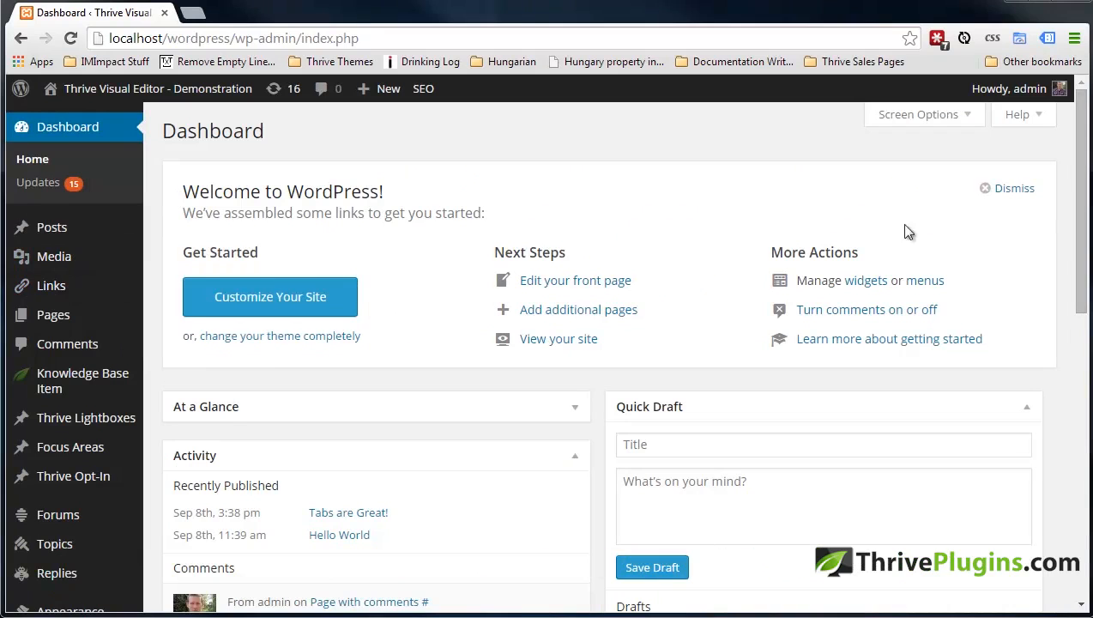
# Create a new page titled "My New Landing Page" and save it as a draft.
pyautogui.moveTo(64, 318)
pyautogui.click(151, 318)
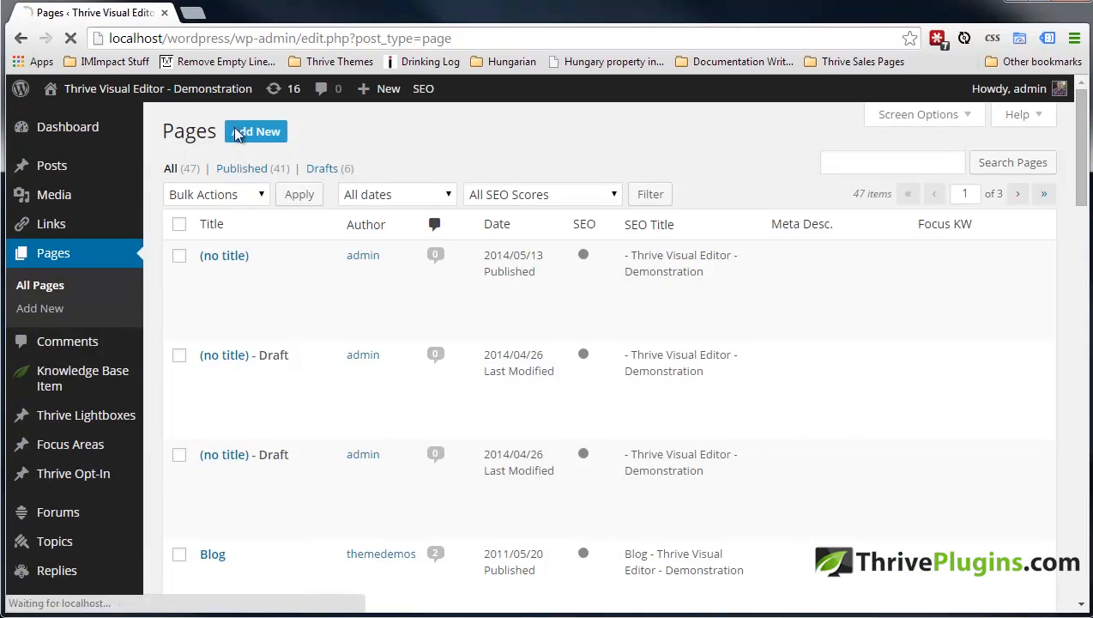
pyautogui.write('My New Landing Page')
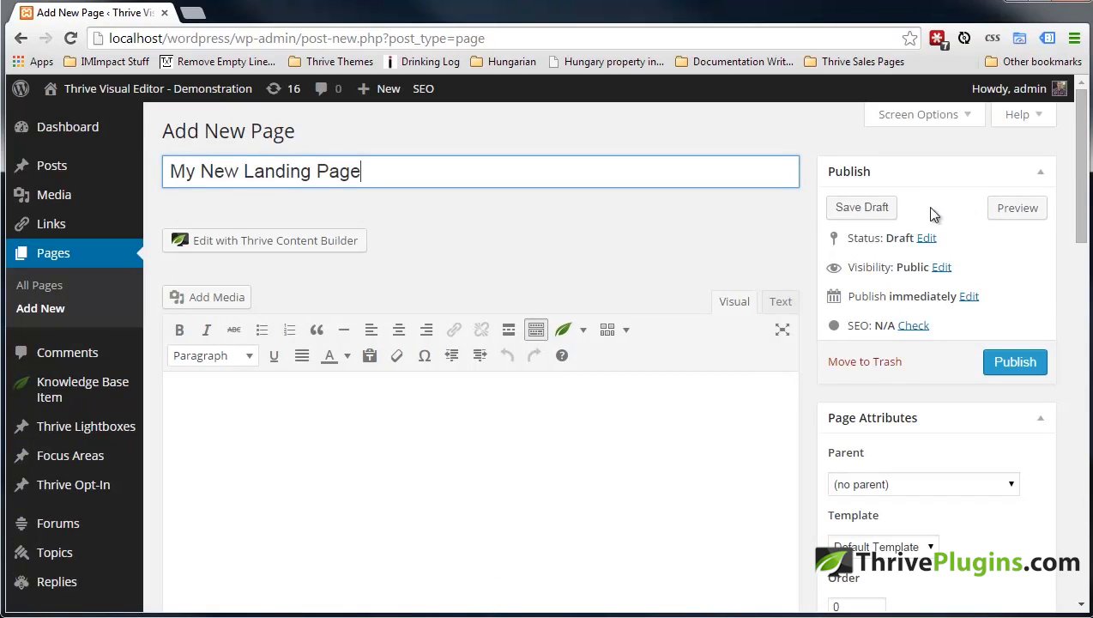
pyautogui.click(862, 207)
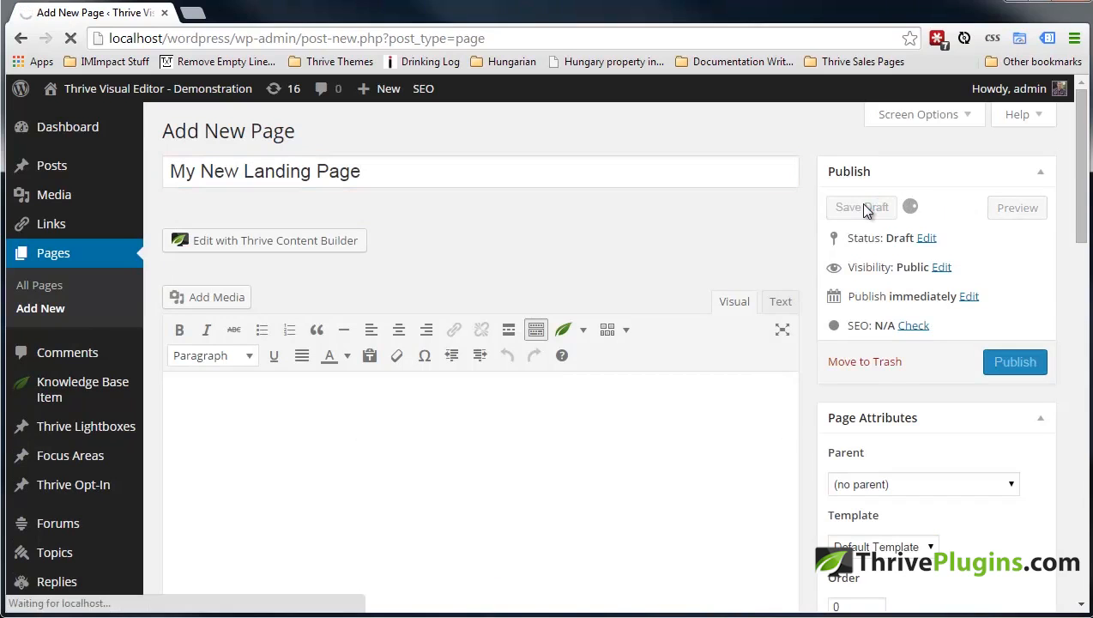
# Open the draft page for editing in Thrive Content Builder and look over its layout.
pyautogui.click(249, 300)
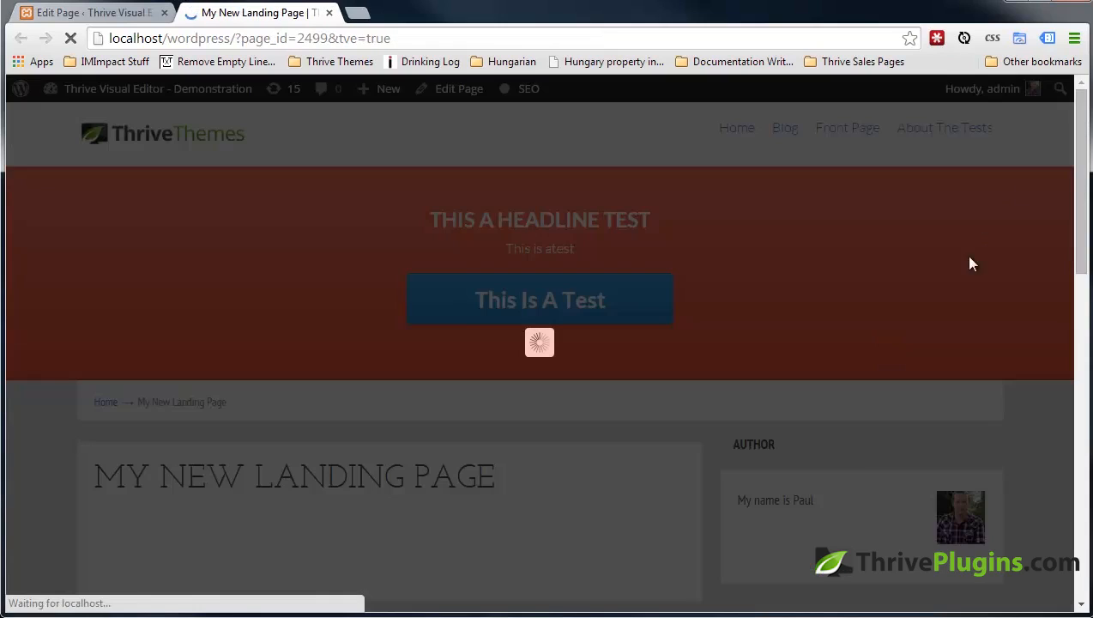
pyautogui.scroll(-3, 1087, 137)
pyautogui.scroll(-2, 1083, 168)
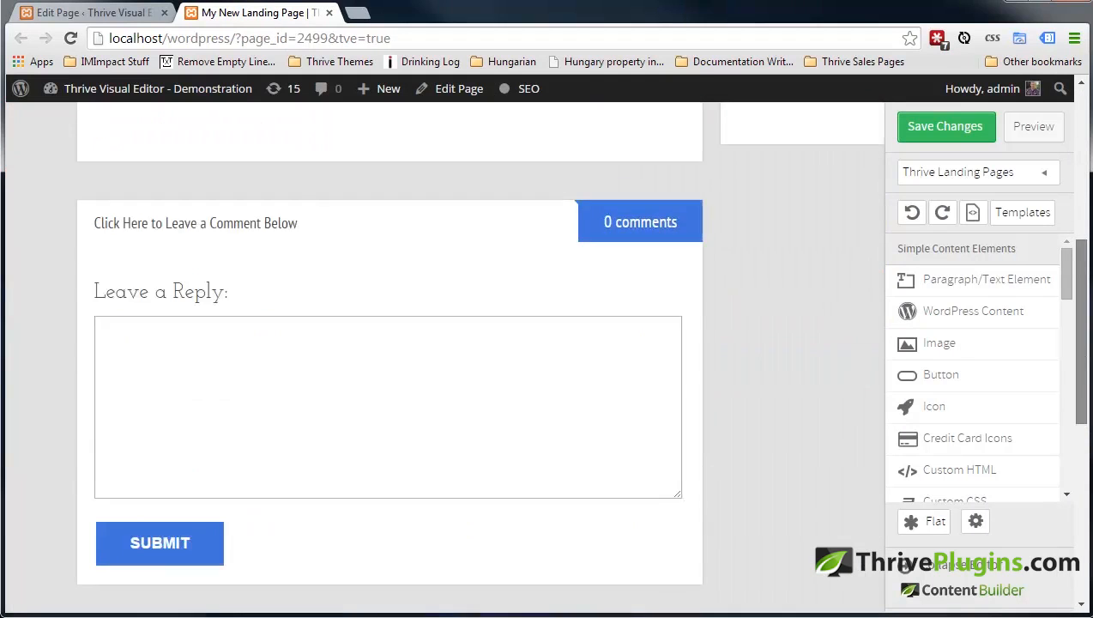
pyautogui.scroll(4, 1083, 167)
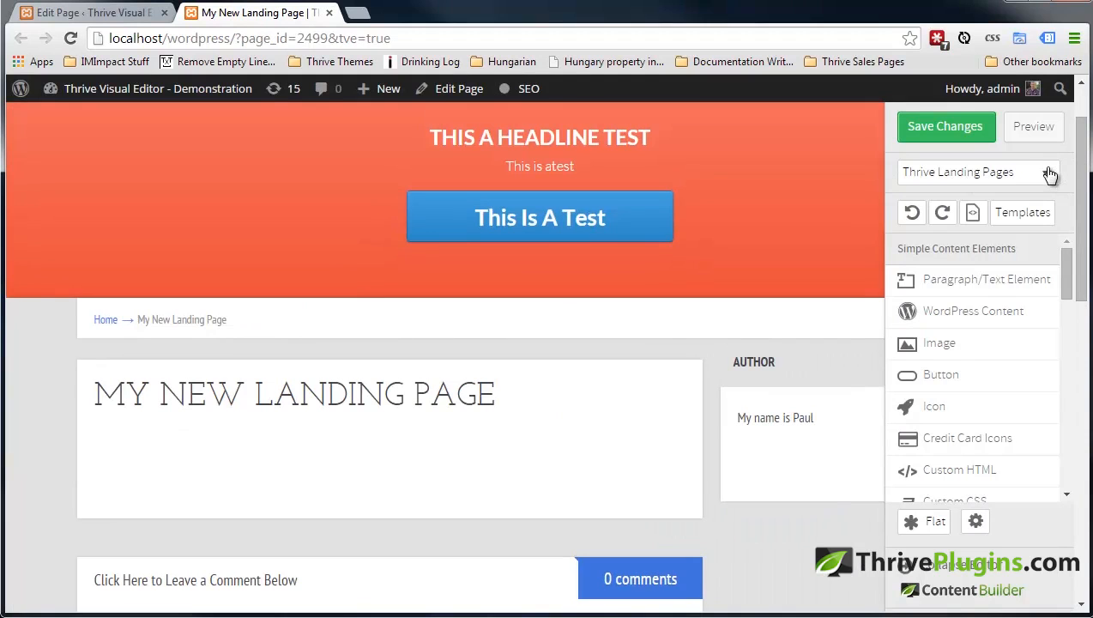
# Open the landing page chooser and look over the default templates.
pyautogui.click(1050, 175)
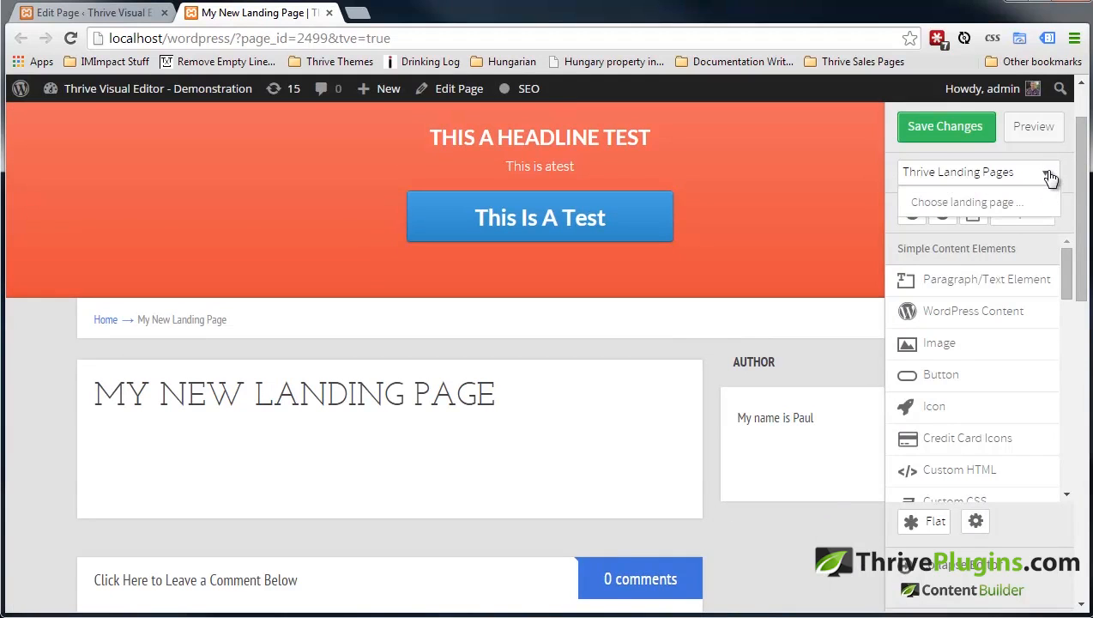
pyautogui.click(1006, 208)
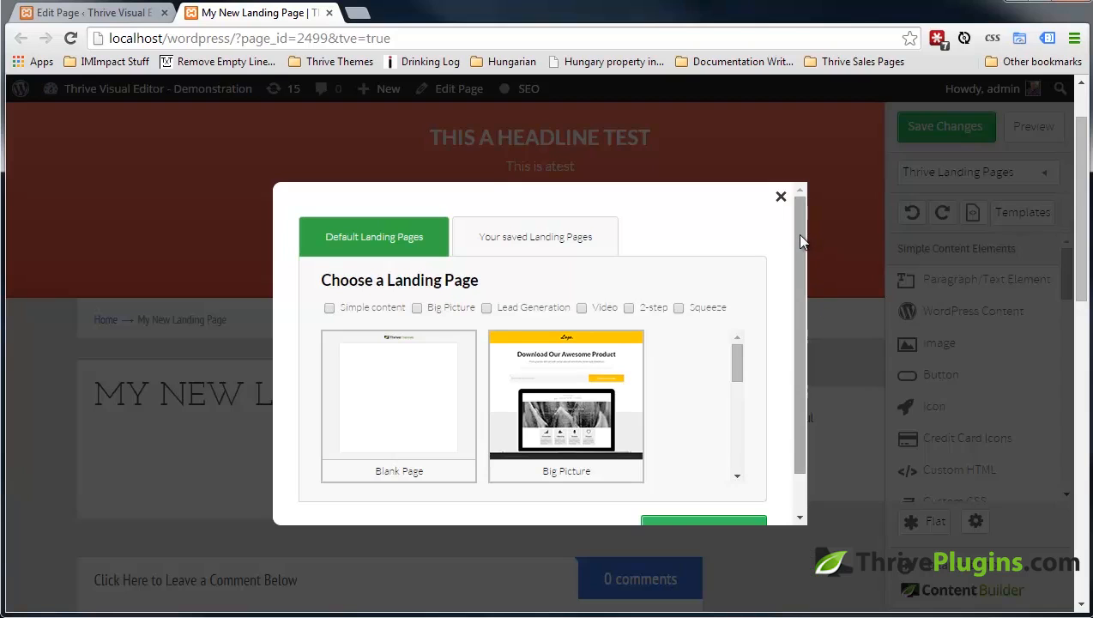
pyautogui.scroll(-1, 800, 242)
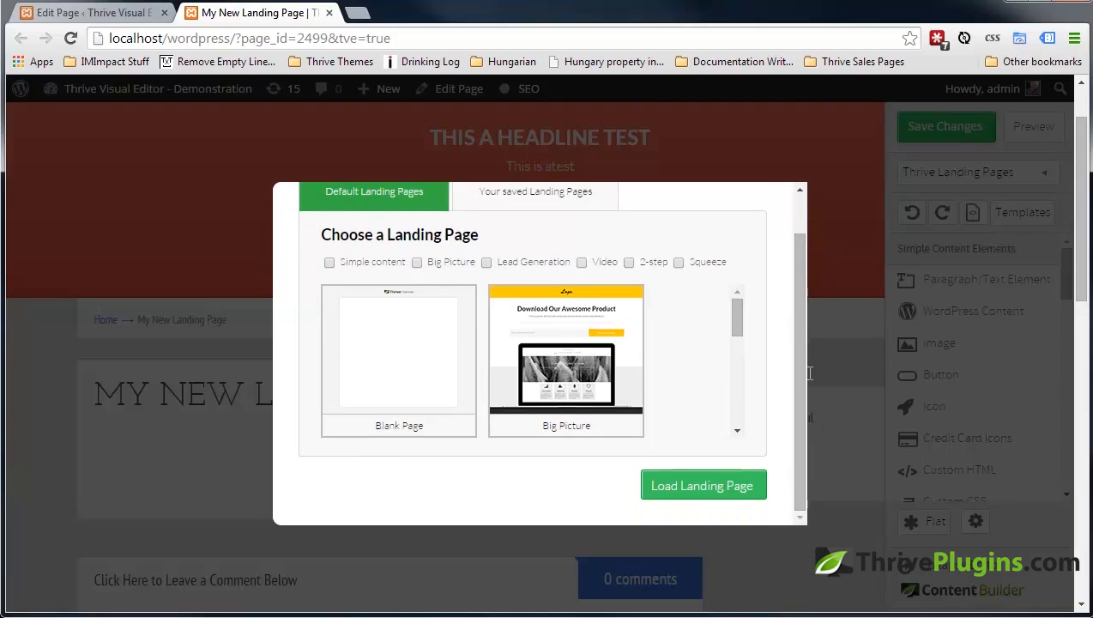
pyautogui.moveTo(813, 372); pyautogui.dragTo(800, 378)
pyautogui.click(781, 354)
pyautogui.scroll(1, 736, 364)
pyautogui.moveTo(733, 364); pyautogui.dragTo(478, 344)
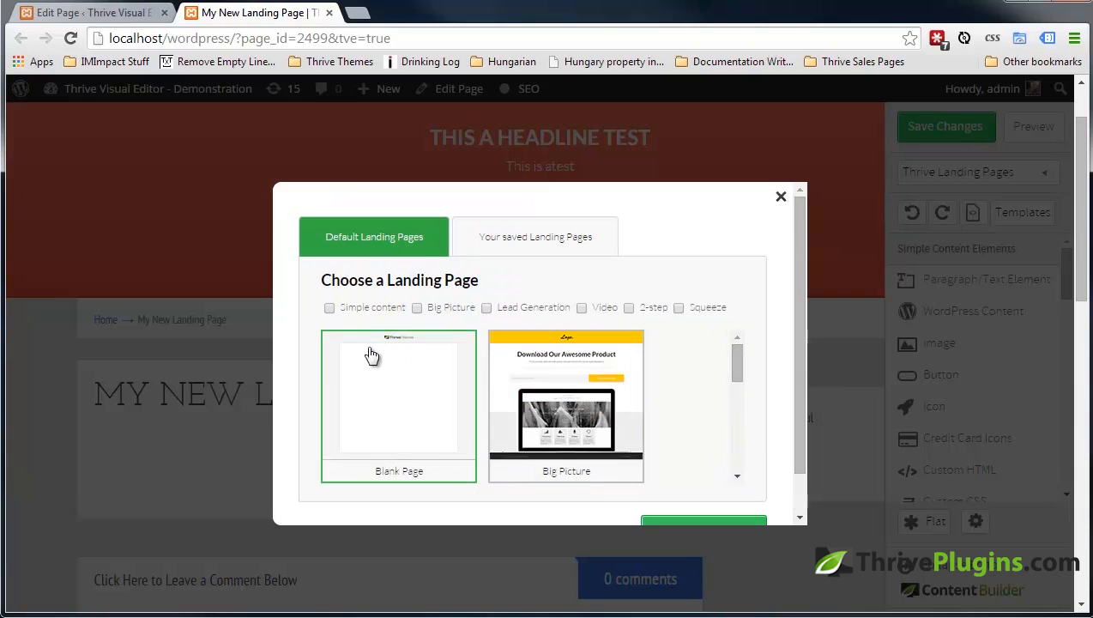
# Try the Lead Generation and Big Picture filters, select the Big Picture template, and clear the filters.
pyautogui.click(420, 311)
pyautogui.click(420, 309)
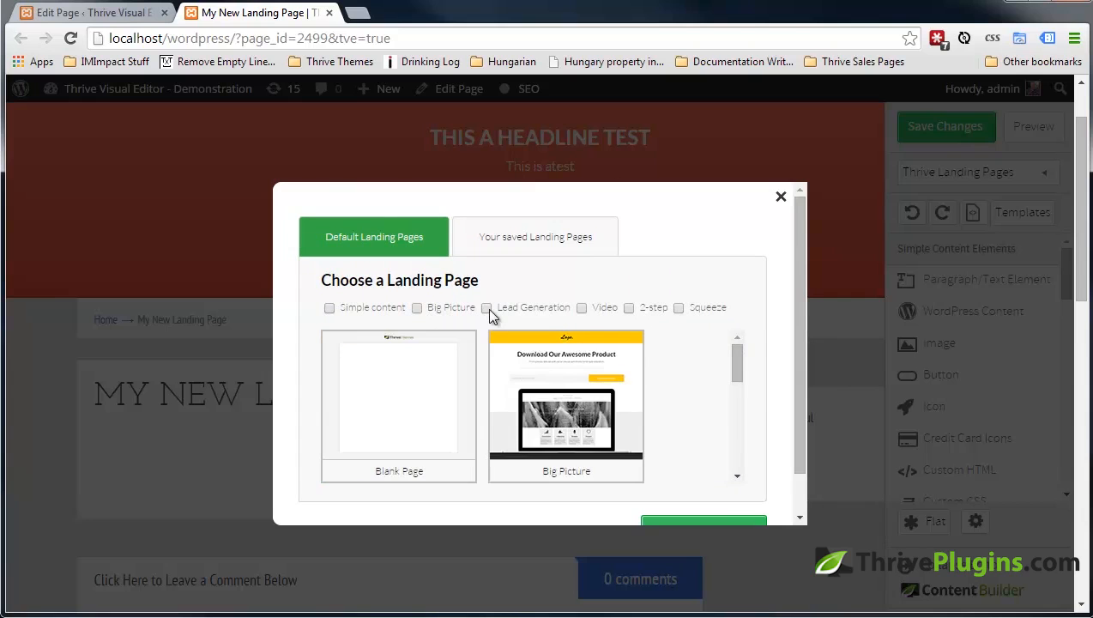
pyautogui.click(486, 308)
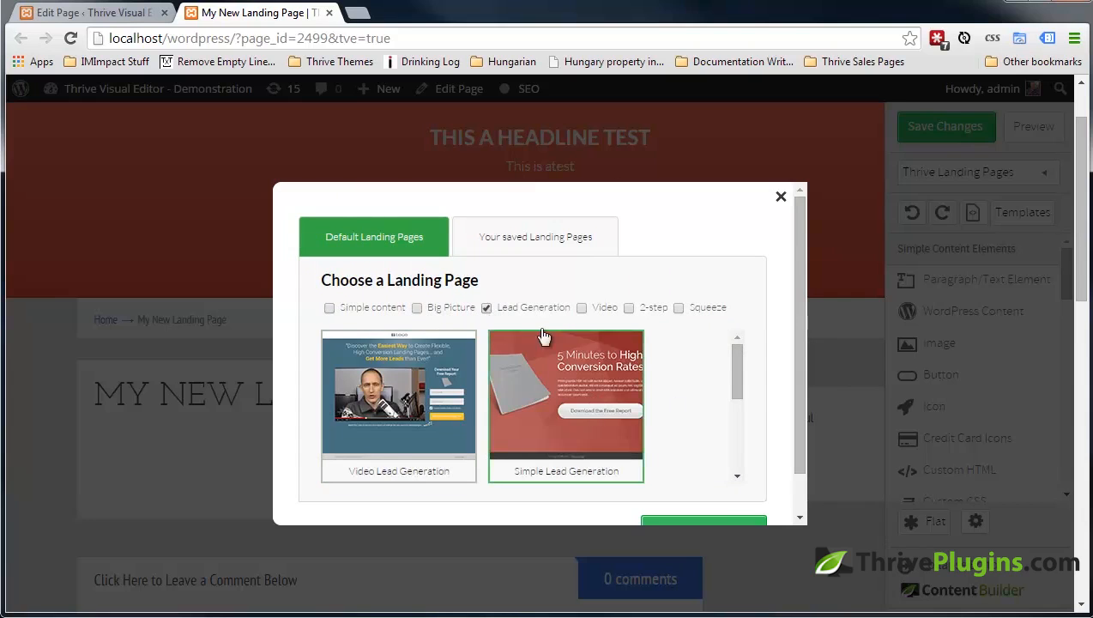
pyautogui.click(486, 308)
pyautogui.click(418, 308)
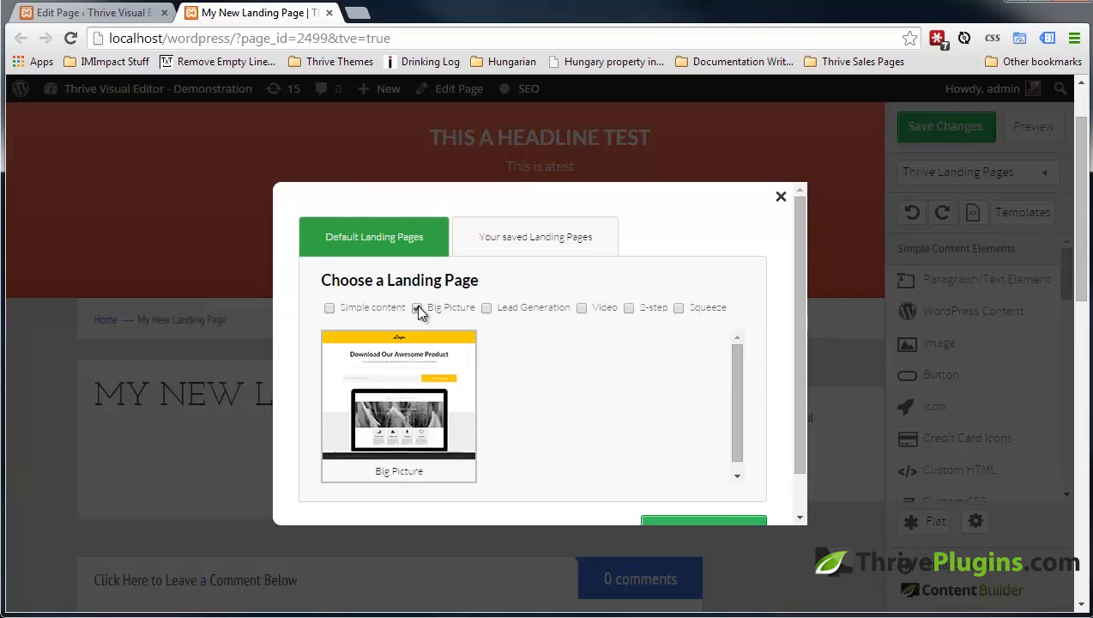
pyautogui.click(426, 380)
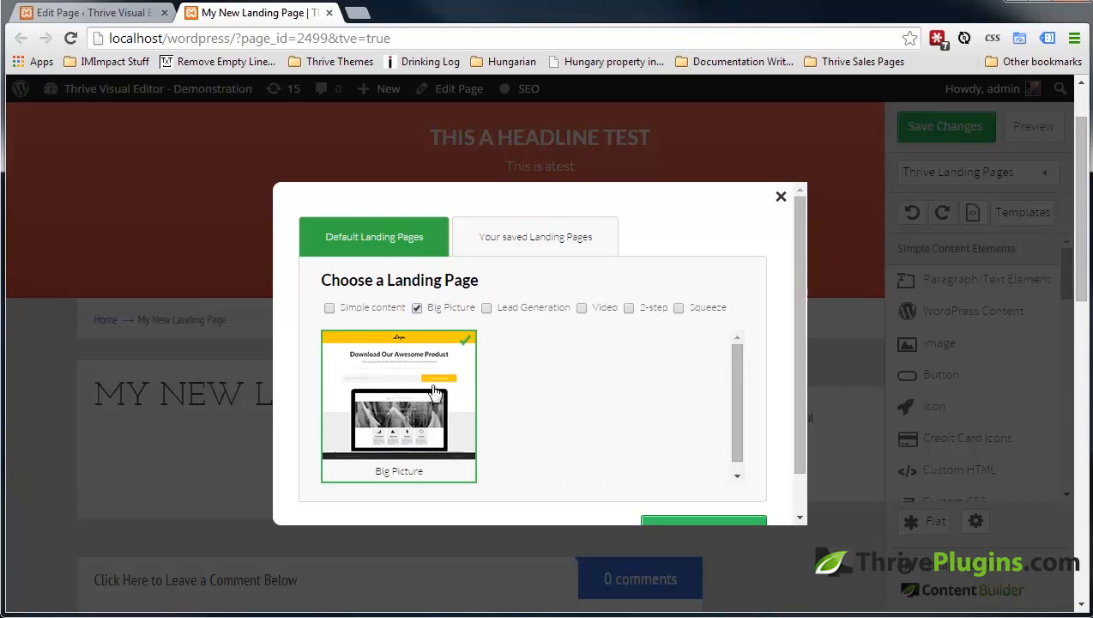
pyautogui.click(420, 311)
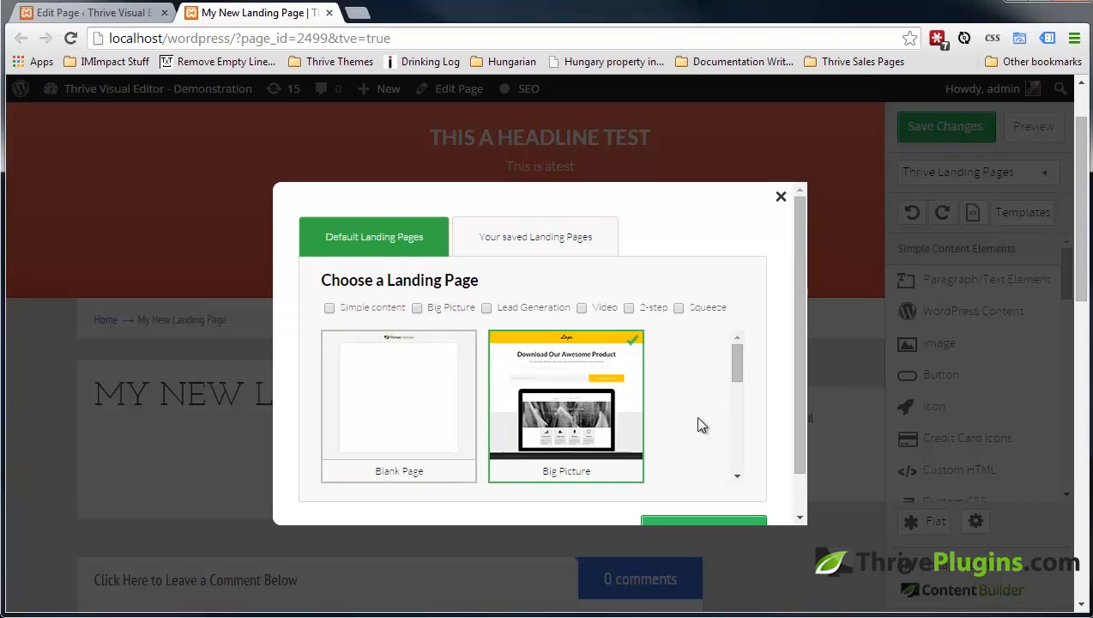
# Load the default landing page template with the ebook cover and the "5 Steps to Doubling Your Conversion Rate" headline.
pyautogui.moveTo(735, 360); pyautogui.dragTo(727, 340)
pyautogui.scroll(-2, 733, 362)
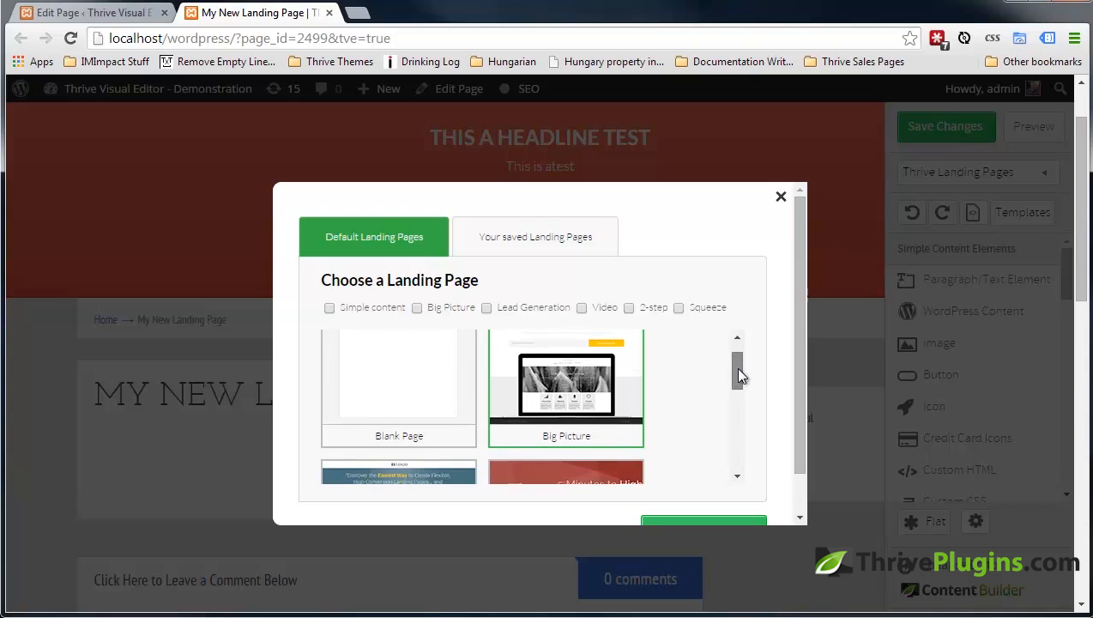
pyautogui.scroll(2, 740, 362)
pyautogui.moveTo(741, 365); pyautogui.dragTo(755, 443)
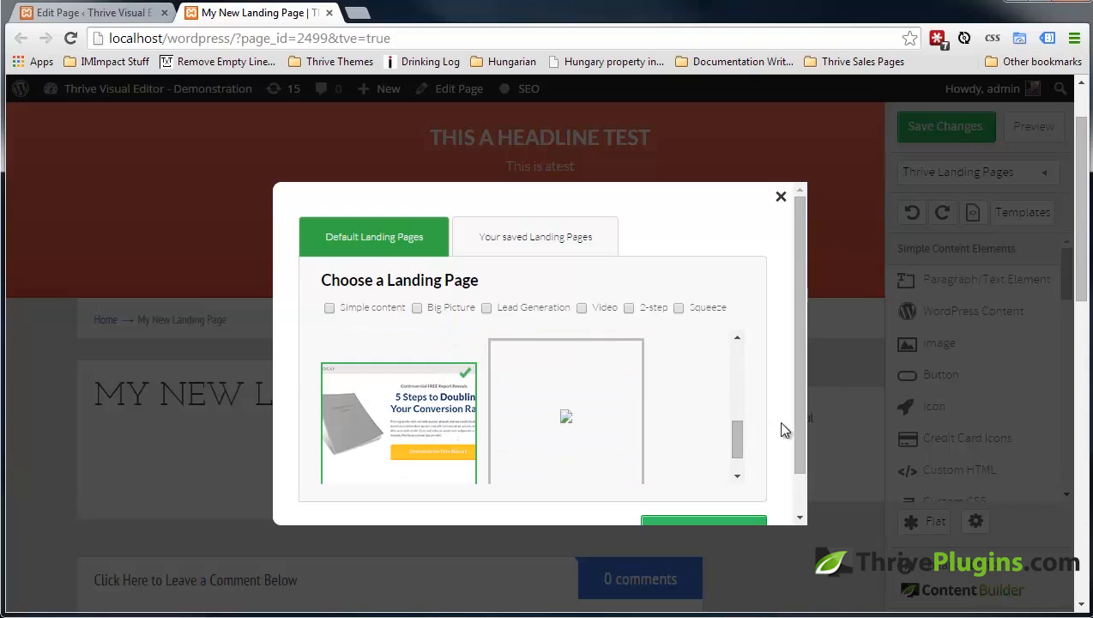
pyautogui.moveTo(805, 413); pyautogui.dragTo(807, 448)
pyautogui.click(709, 488)
pyautogui.moveTo(1083, 195); pyautogui.dragTo(1081, 149)
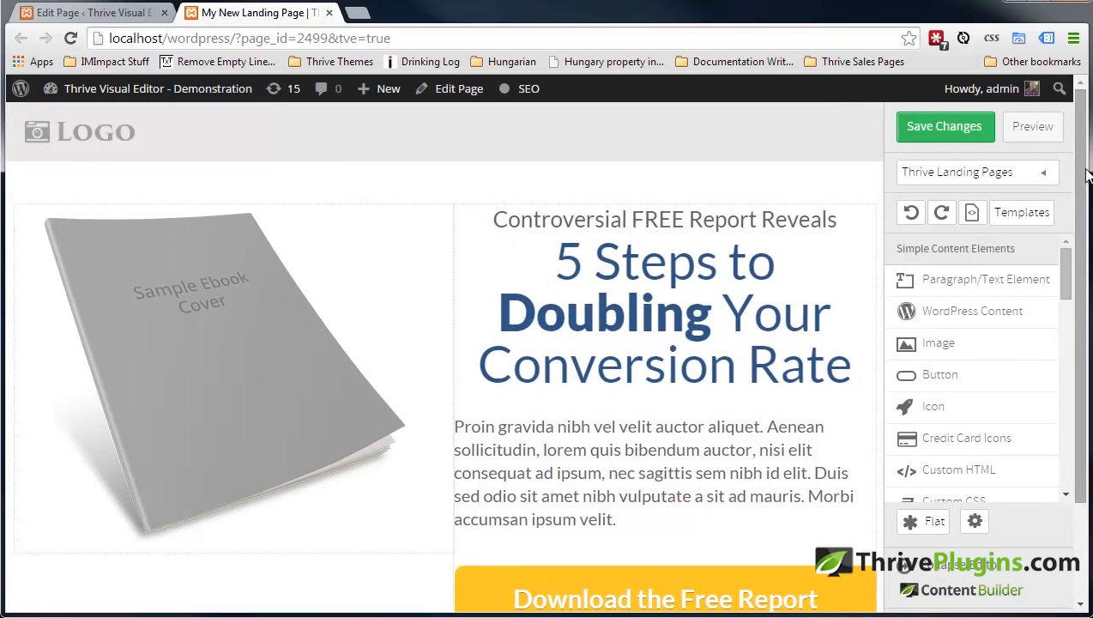
# Try adding a Paragraph/Text Element between the logo header and the ebook image, and remove it.
pyautogui.moveTo(1066, 276); pyautogui.dragTo(215, 173)
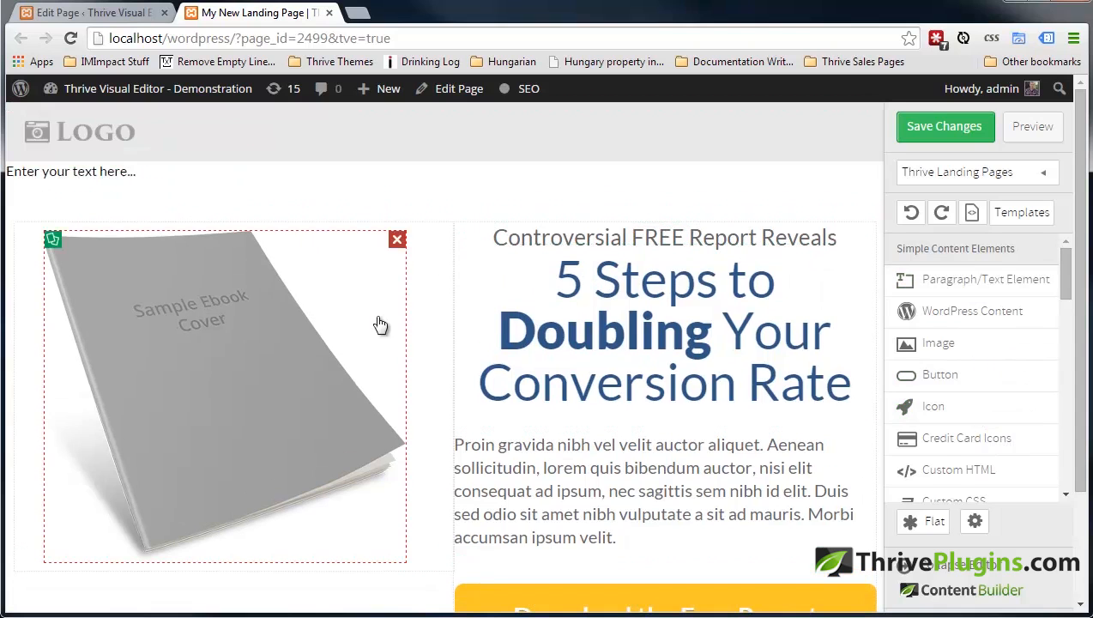
pyautogui.click(214, 175)
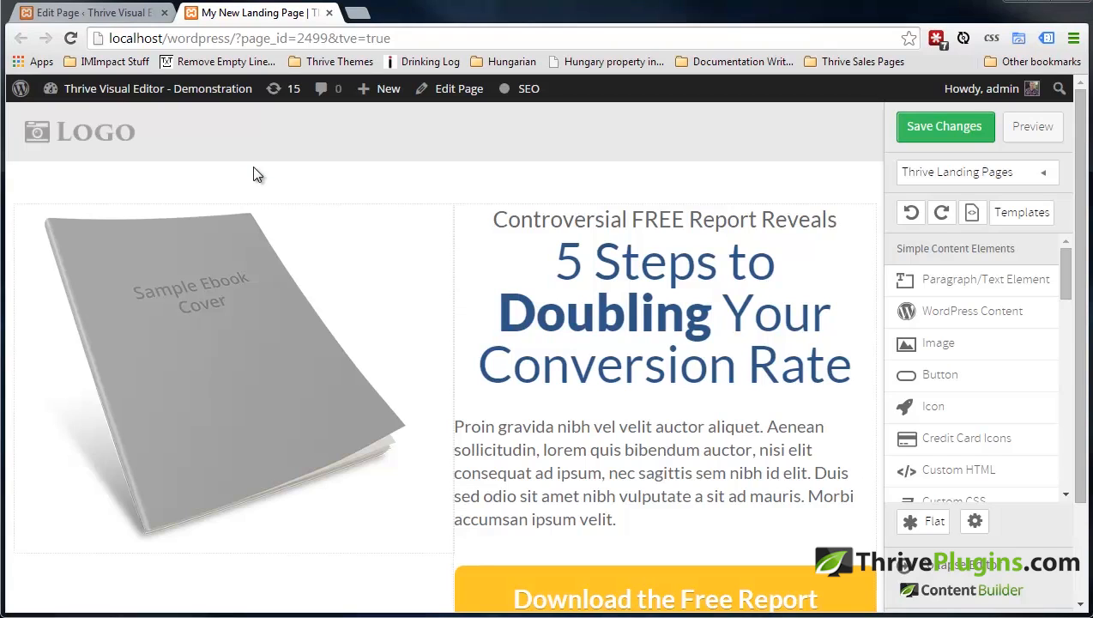
# Replace the sample ebook cover with the misty forest meadow photo from the media library.
pyautogui.moveTo(1081, 165)
pyautogui.mouseDown()
pyautogui.moveTo(1081, 233)
pyautogui.moveTo(1083, 105)
pyautogui.moveTo(1085, 180)
pyautogui.mouseUp()
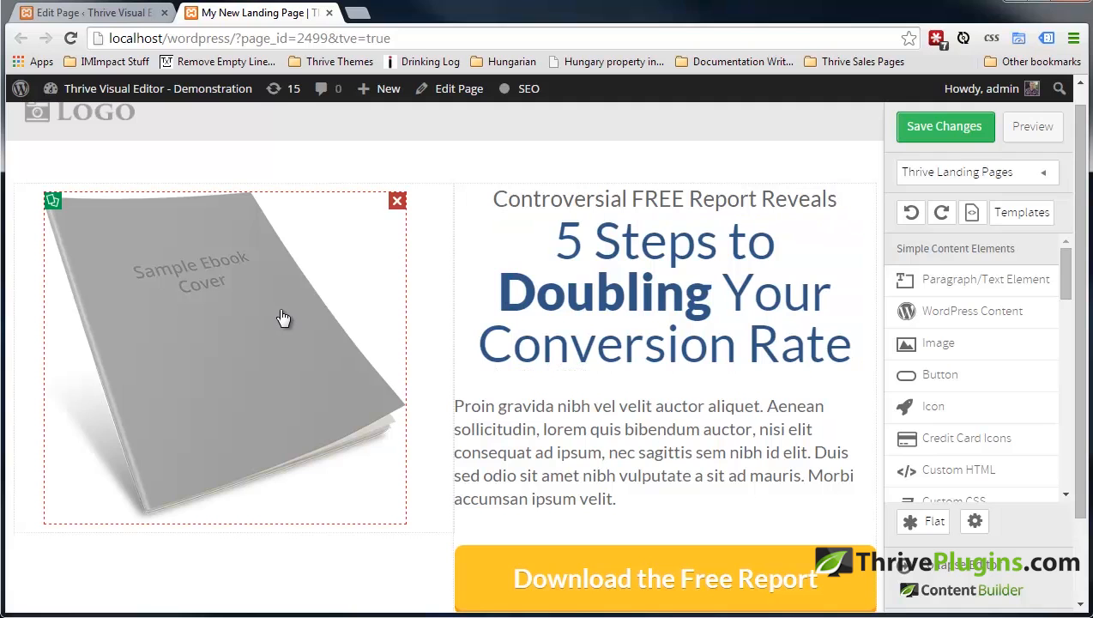
pyautogui.click(283, 319)
pyautogui.moveTo(1085, 299); pyautogui.dragTo(1082, 349)
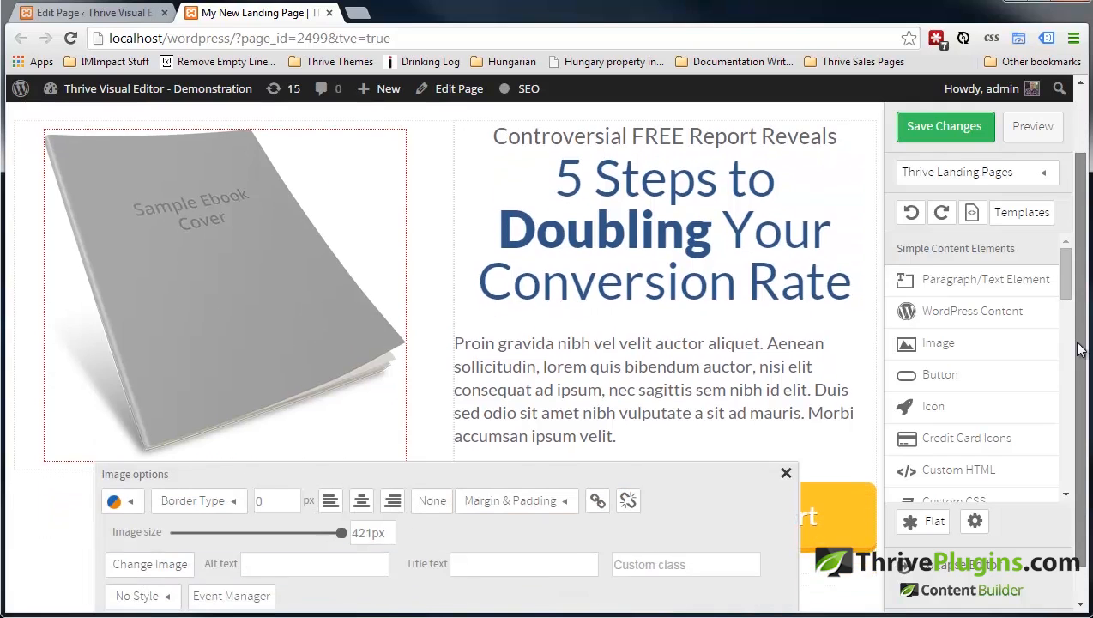
pyautogui.click(150, 563)
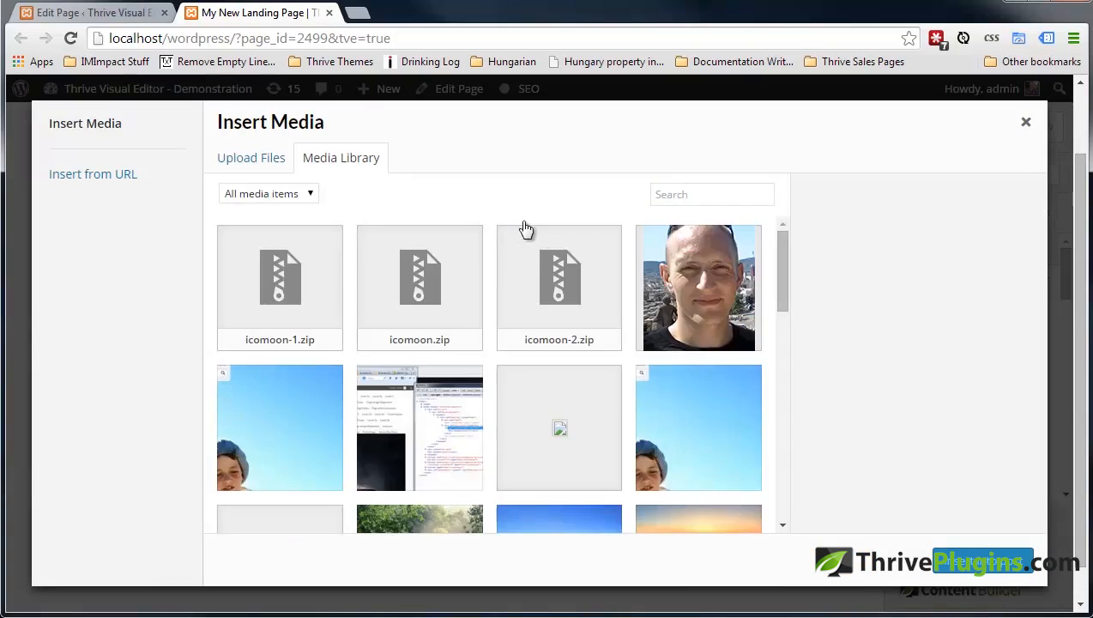
pyautogui.moveTo(785, 234); pyautogui.dragTo(779, 314)
pyautogui.click(364, 328)
pyautogui.click(940, 562)
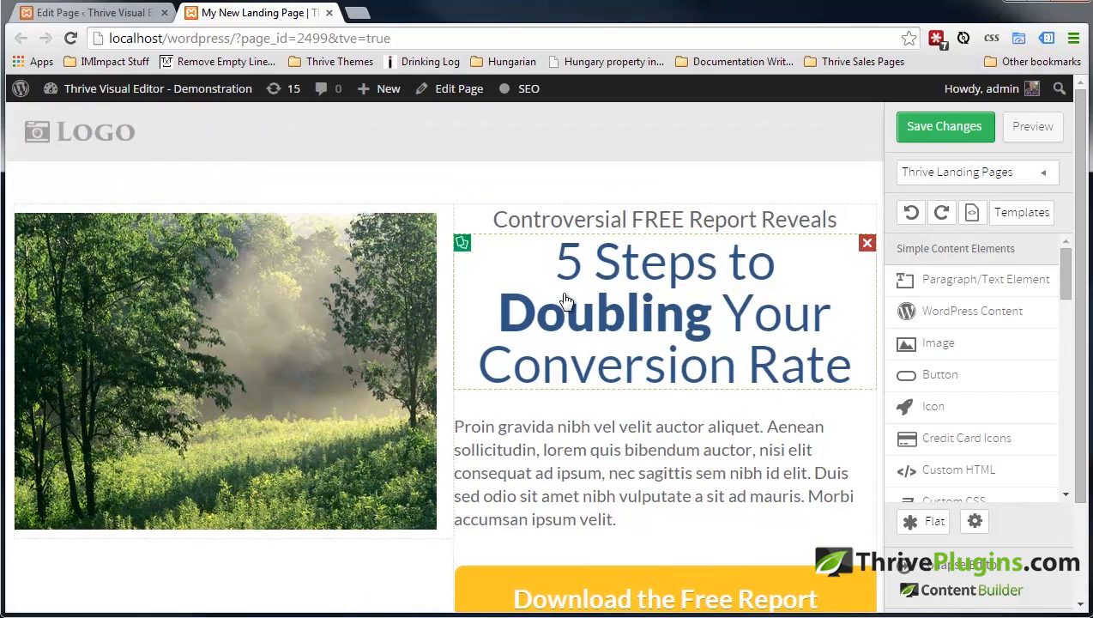
# Change the text colour of the whole "5 Steps to Doubling Your Conversion Rate" headline to the default red.
pyautogui.click(670, 314)
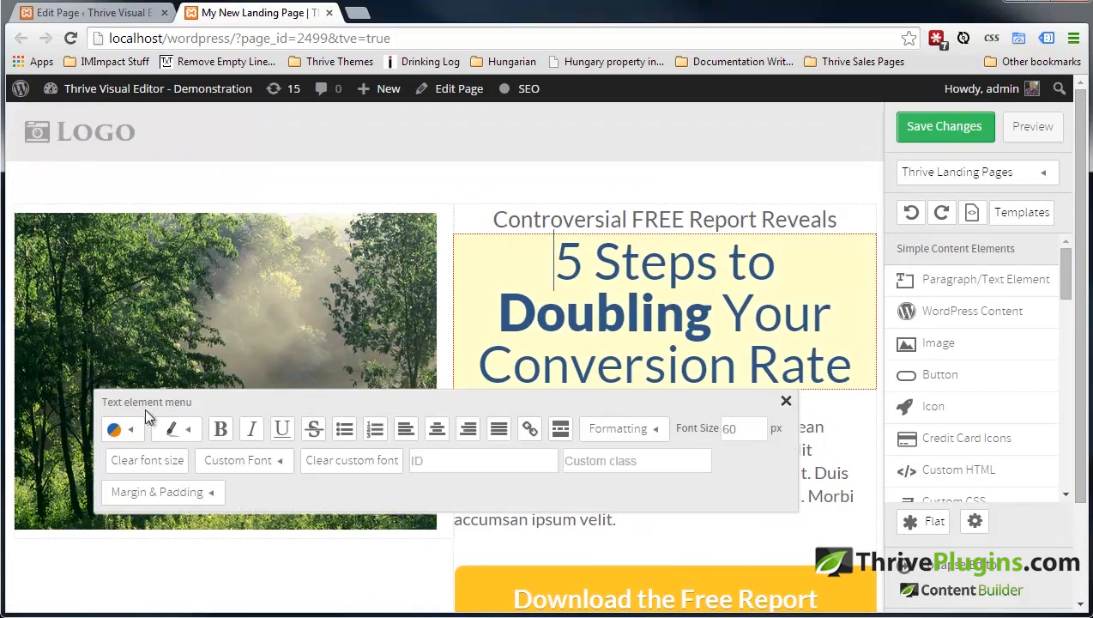
pyautogui.moveTo(560, 267); pyautogui.dragTo(851, 381)
pyautogui.click(120, 429)
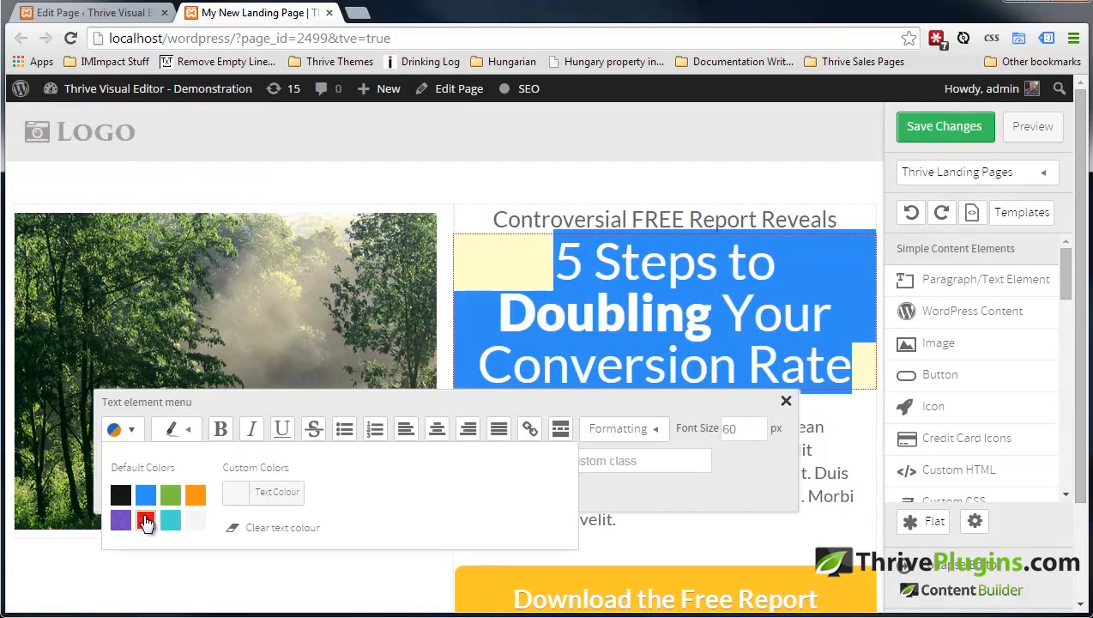
pyautogui.click(145, 519)
pyautogui.click(706, 271)
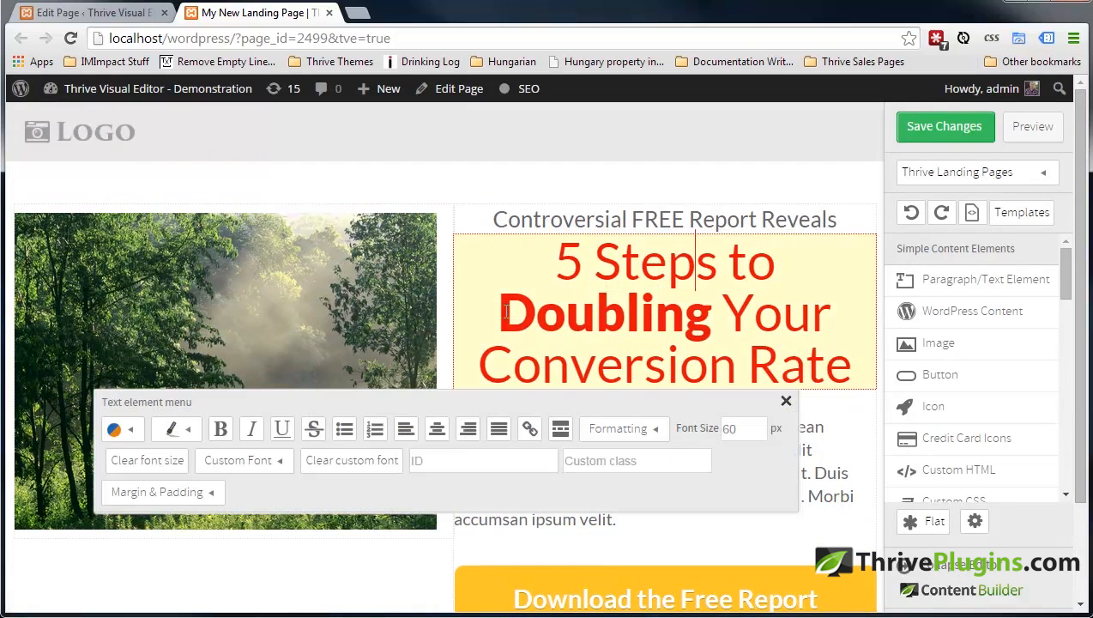
# Underline the word "Doubling" in the headline.
pyautogui.moveTo(507, 311); pyautogui.dragTo(704, 311)
pyautogui.click(282, 429)
pyautogui.click(314, 580)
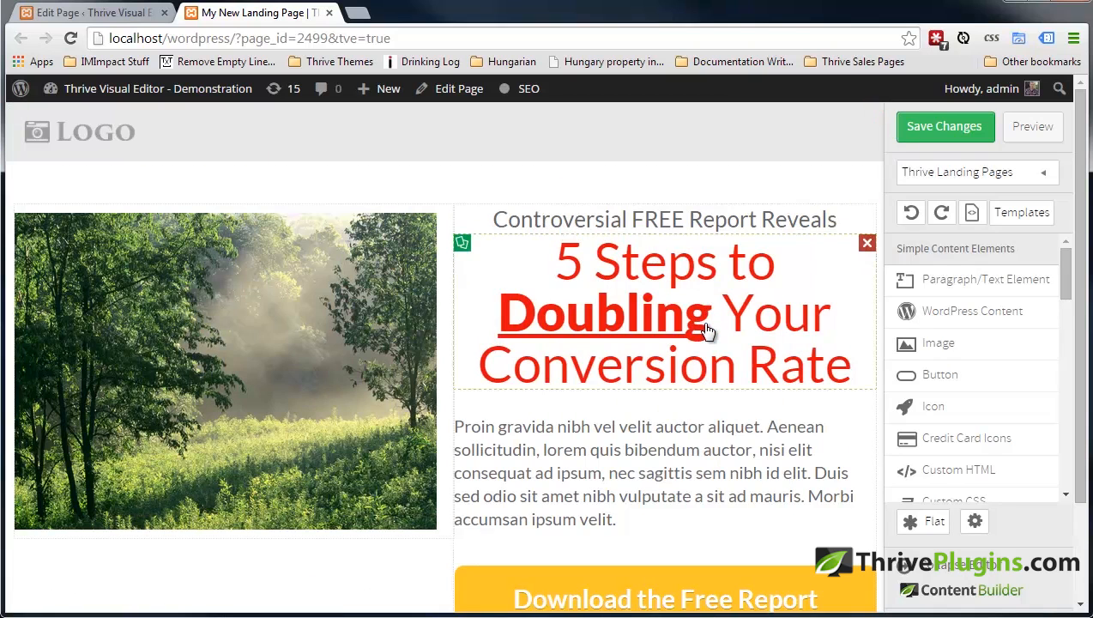
# Move the headline out of its column to just below the logo header, and place the "Download the Free Report" button beneath it.
pyautogui.moveTo(705, 330); pyautogui.dragTo(410, 168)
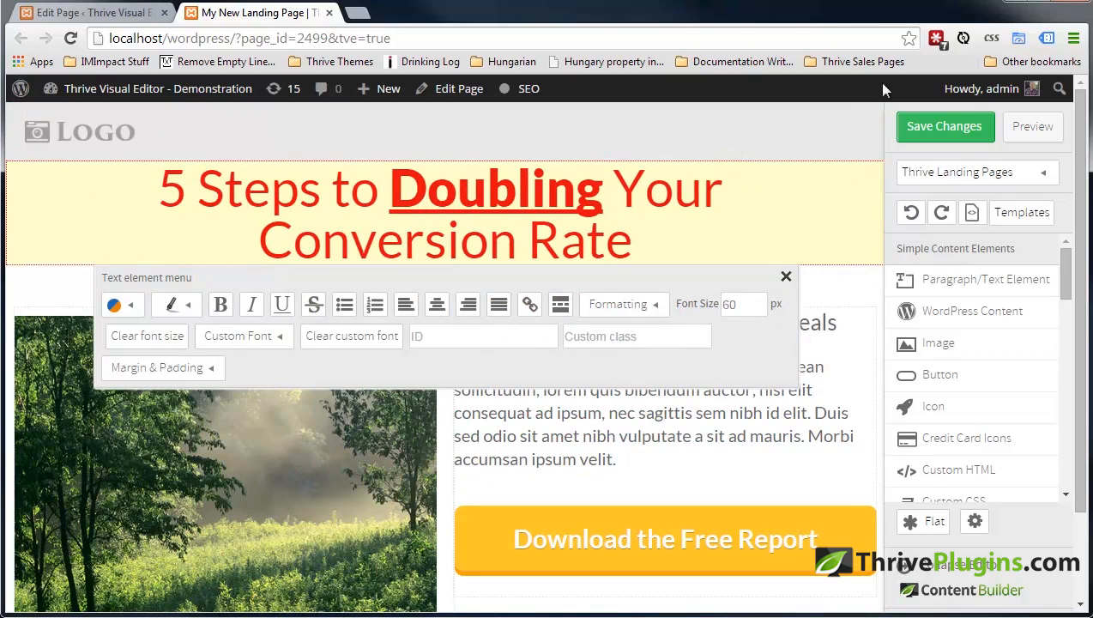
pyautogui.click(848, 292)
pyautogui.moveTo(1080, 171); pyautogui.dragTo(1081, 335)
pyautogui.moveTo(784, 424); pyautogui.dragTo(258, 515)
pyautogui.scroll(-2, 573, 486)
pyautogui.moveTo(558, 492); pyautogui.dragTo(452, 292)
pyautogui.scroll(3, 569, 254)
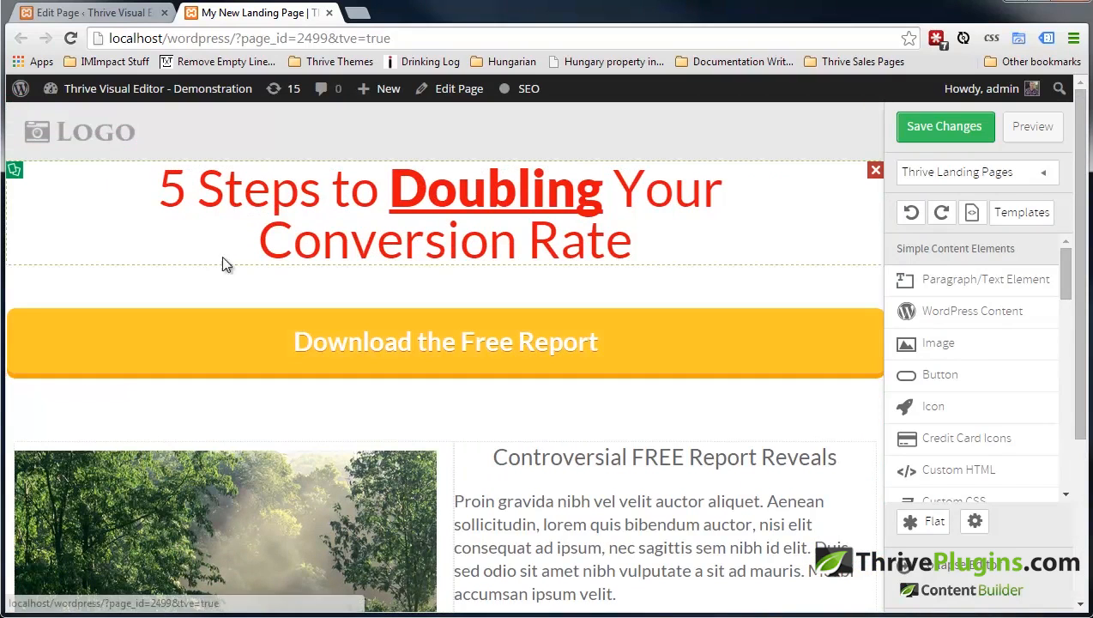
# Centre the header logo and replace its image with logo2.png from the media library.
pyautogui.click(315, 148)
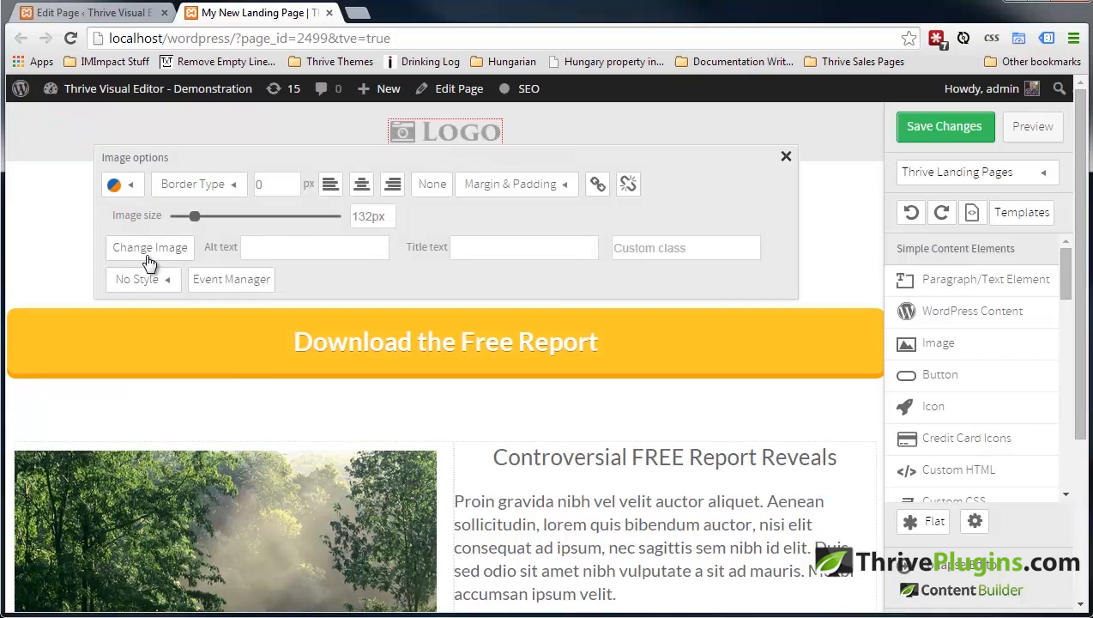
pyautogui.click(150, 249)
pyautogui.moveTo(783, 286); pyautogui.dragTo(772, 429)
pyautogui.click(420, 390)
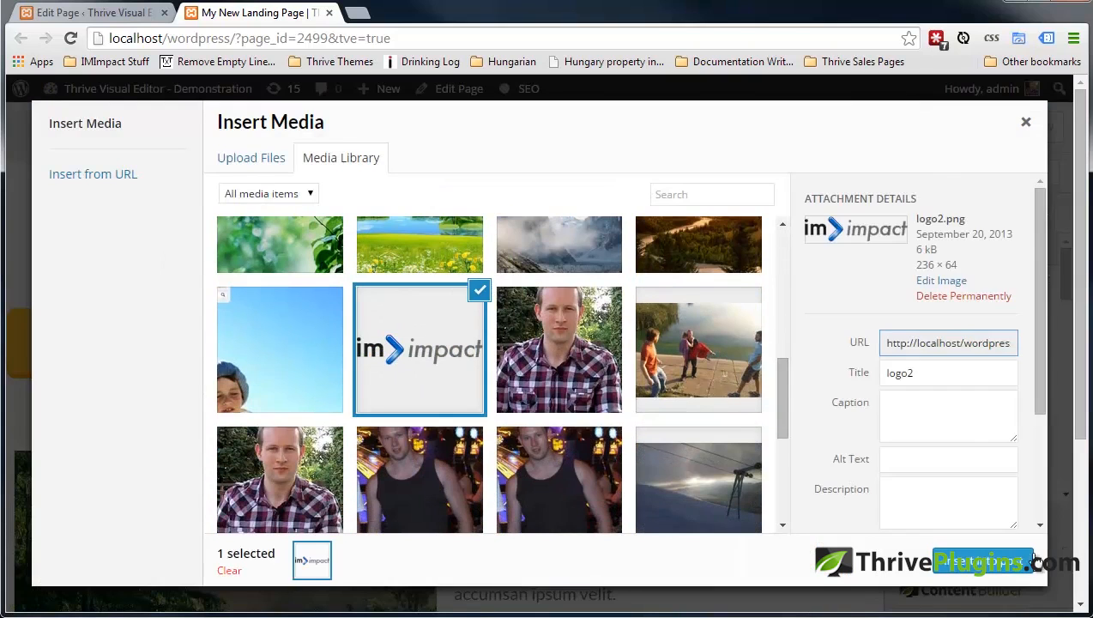
pyautogui.click(983, 561)
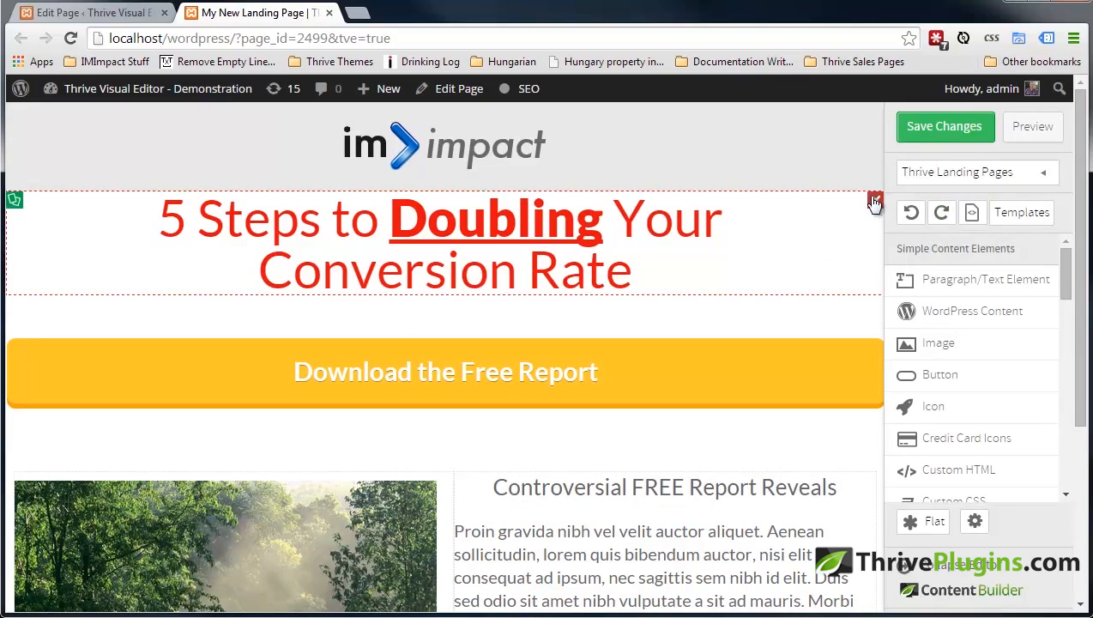
# Save the landing page changes, look through the page preview, and return to the editor.
pyautogui.click(935, 135)
pyautogui.click(1025, 130)
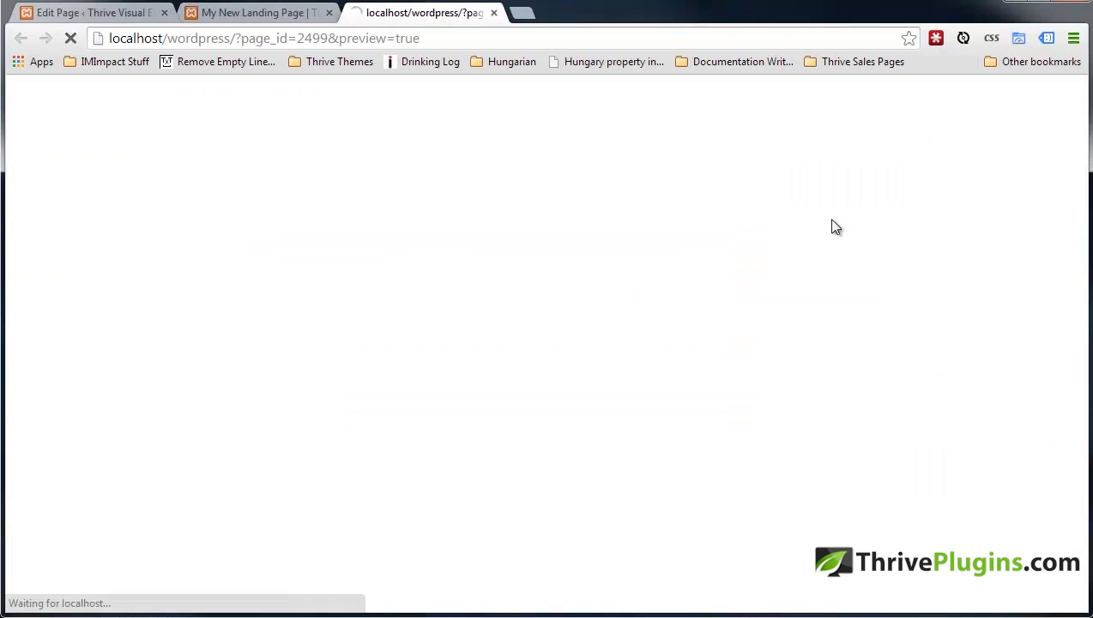
pyautogui.moveTo(1080, 163); pyautogui.dragTo(1081, 343)
pyautogui.scroll(3, 1081, 344)
pyautogui.click(255, 13)
pyautogui.moveTo(1081, 142); pyautogui.dragTo(1080, 112)
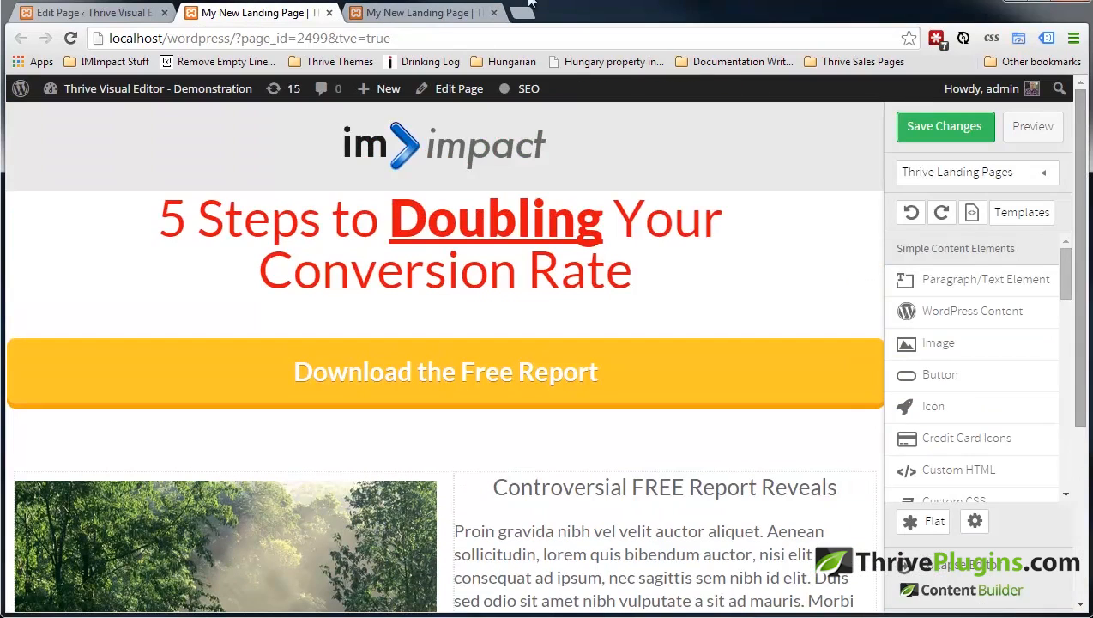
# Close the page preview, publish My New Landing Page from its WordPress edit screen, and open the published page.
pyautogui.click(421, 13)
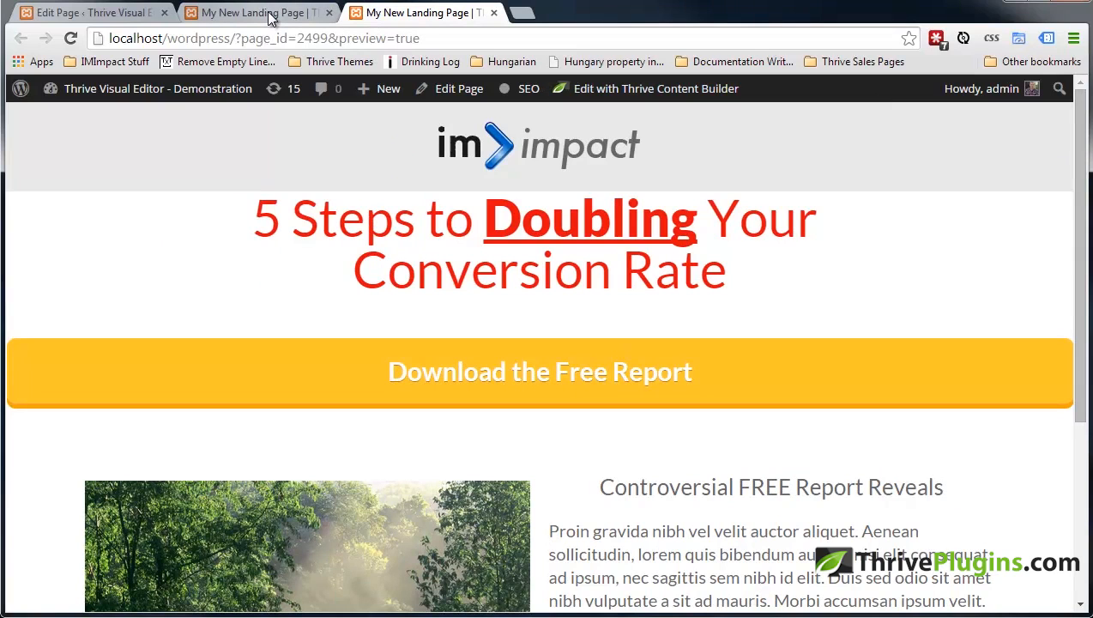
pyautogui.hotkey('ctrl', 'w')
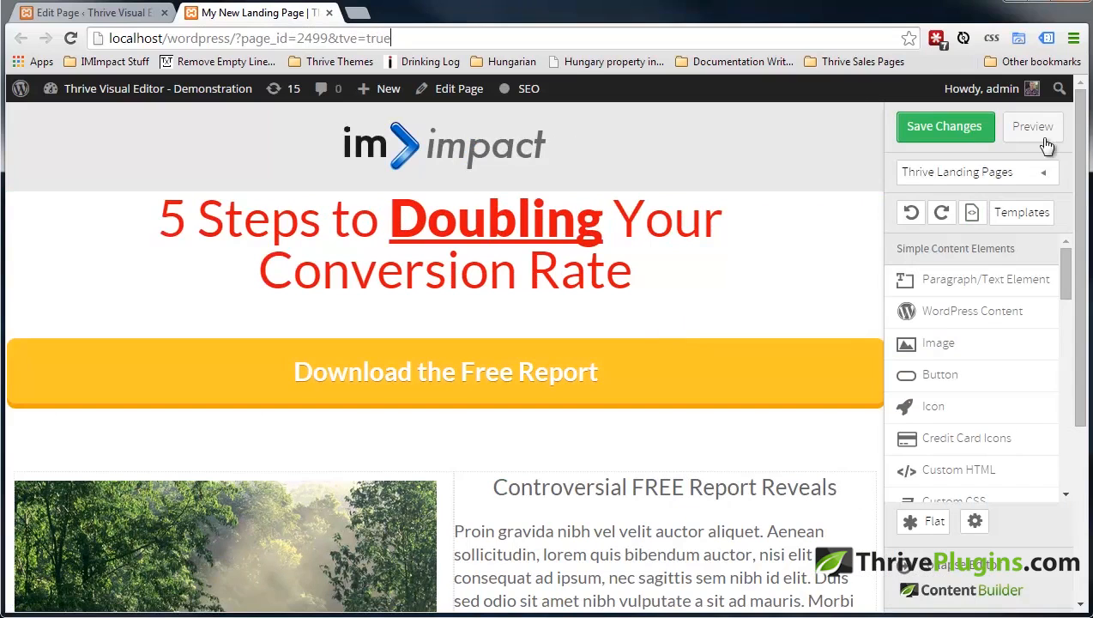
pyautogui.middleClick(454, 97)
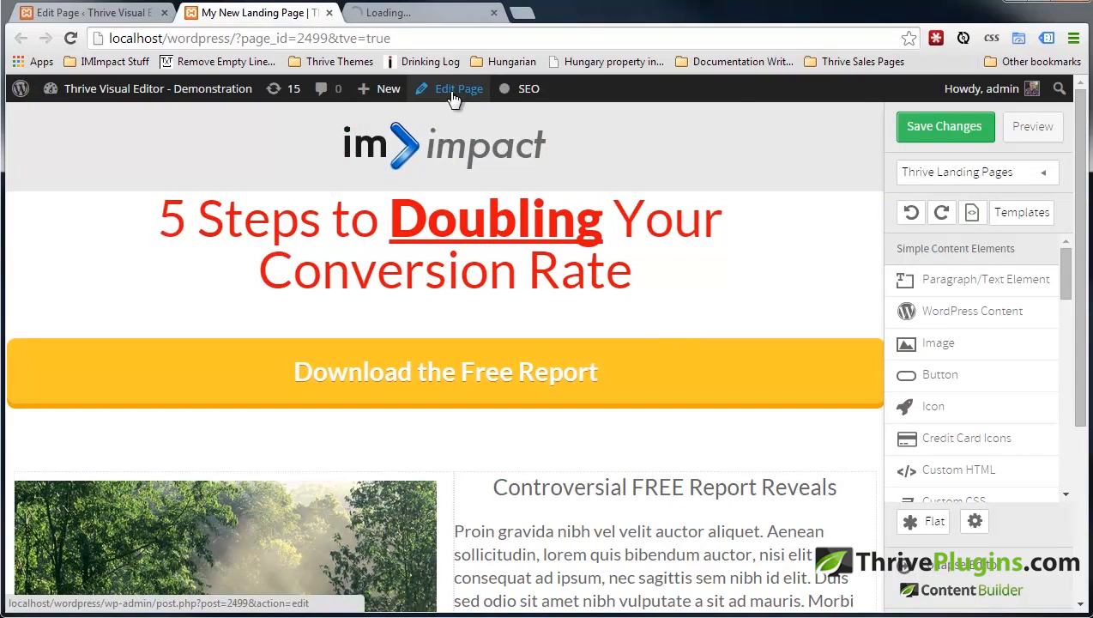
pyautogui.click(422, 21)
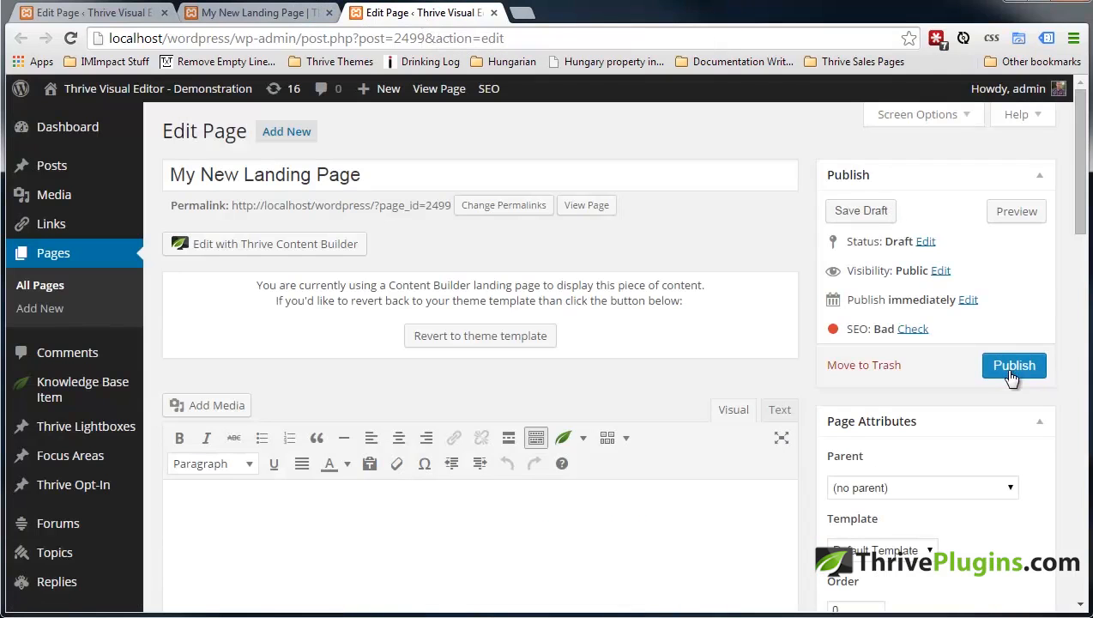
pyautogui.click(1012, 371)
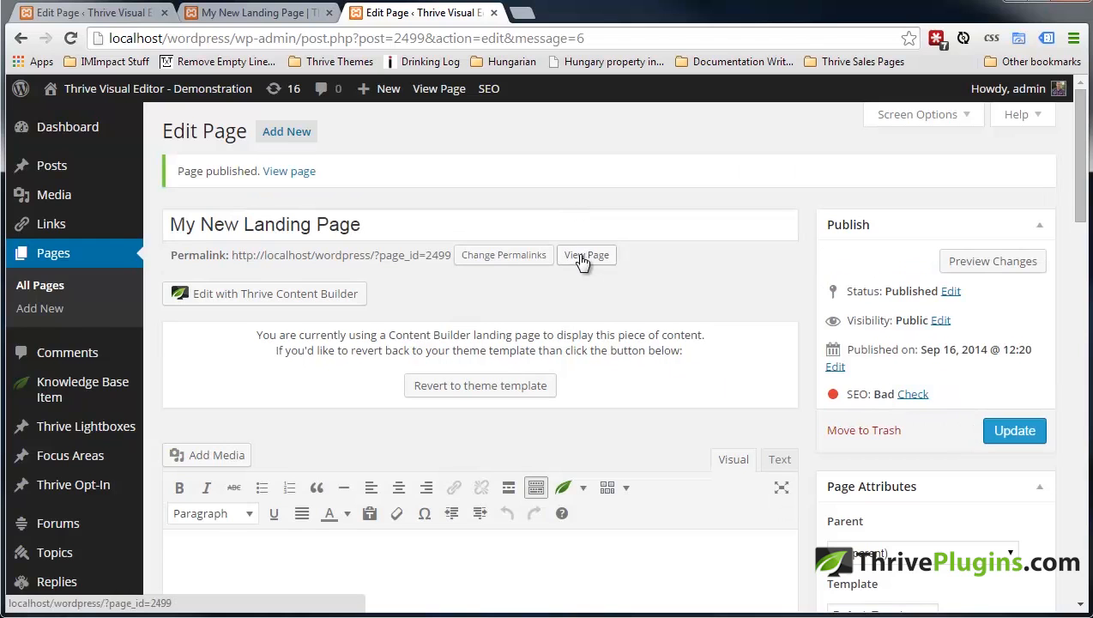
pyautogui.click(584, 256)
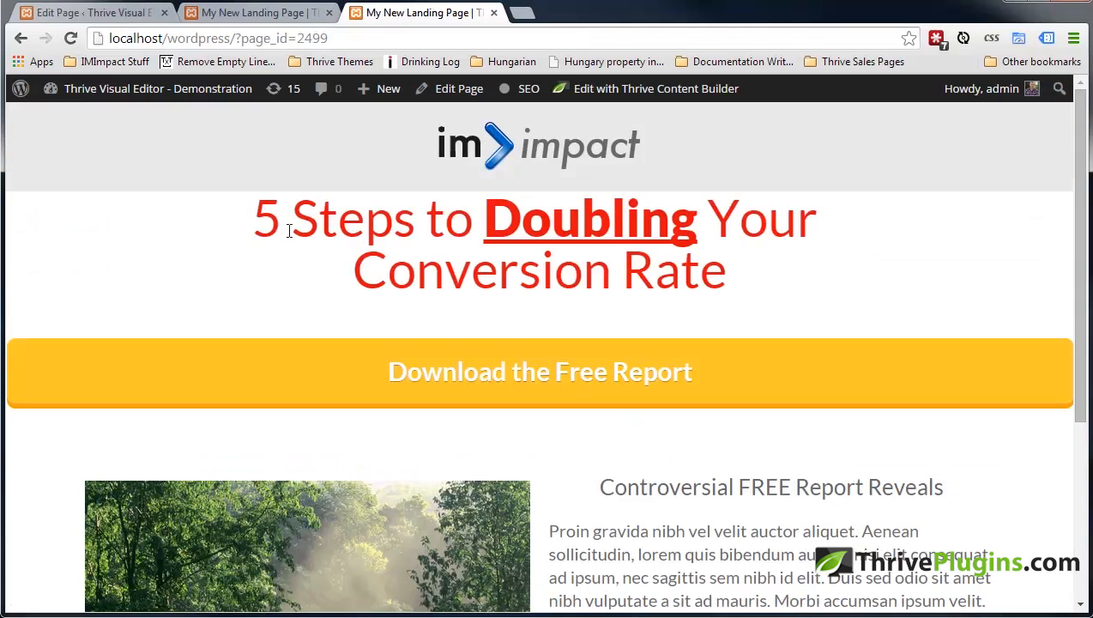
# Load the published page's address in a new incognito window to check it, and test the "Download the Free Report" sign-up popup in the regular window.
pyautogui.click(352, 38)
pyautogui.hotkey('ctrl', 'c')
pyautogui.hotkey('ctrl', 'shift', 'n')
pyautogui.hotkey('ctrl', 'v')
pyautogui.press('Return')
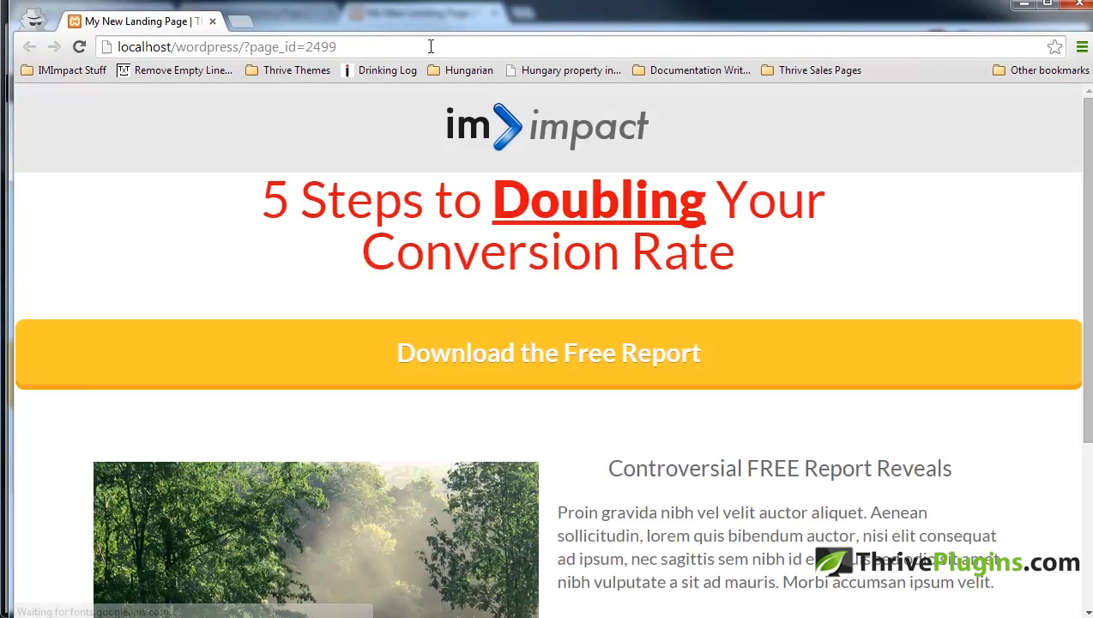
pyautogui.scroll(-3, 549, 343)
pyautogui.scroll(1, 1067, 124)
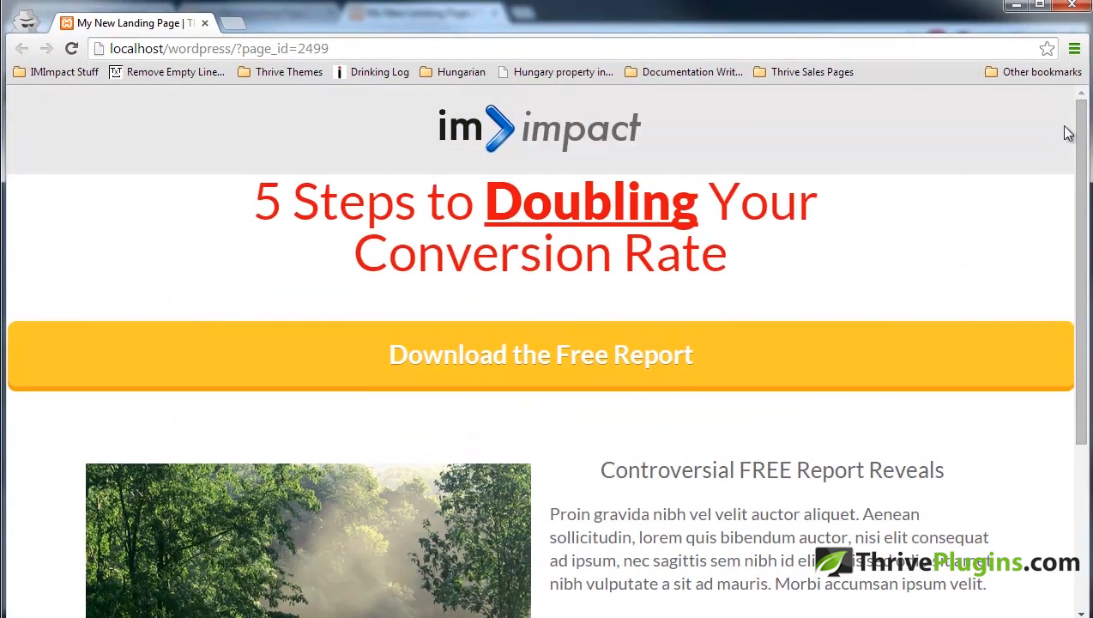
pyautogui.scroll(-1, 1069, 133)
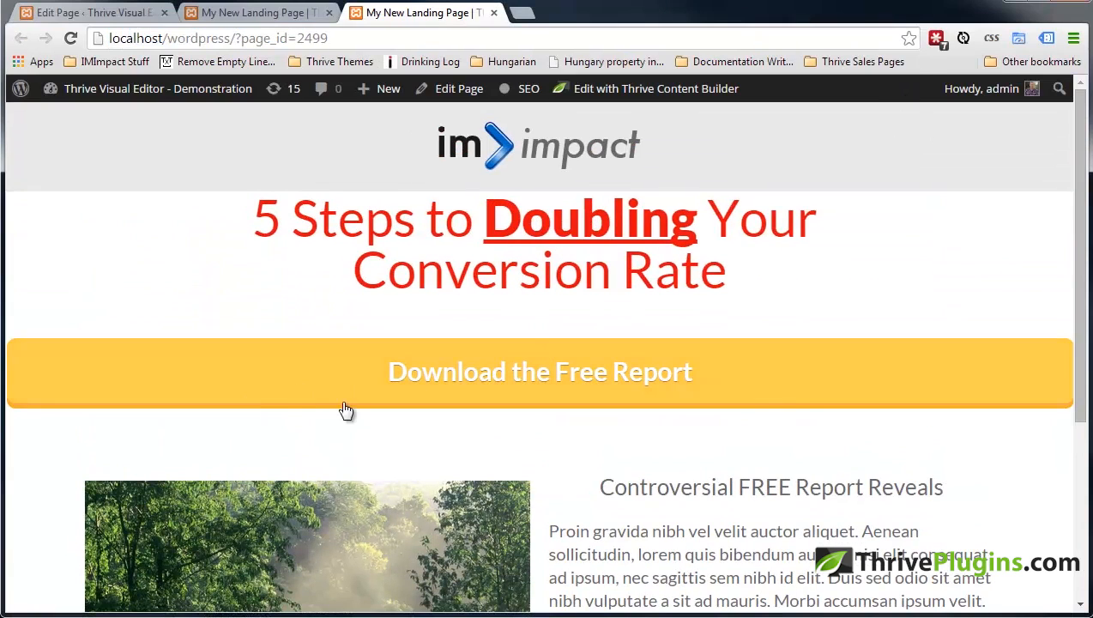
pyautogui.click(565, 396)
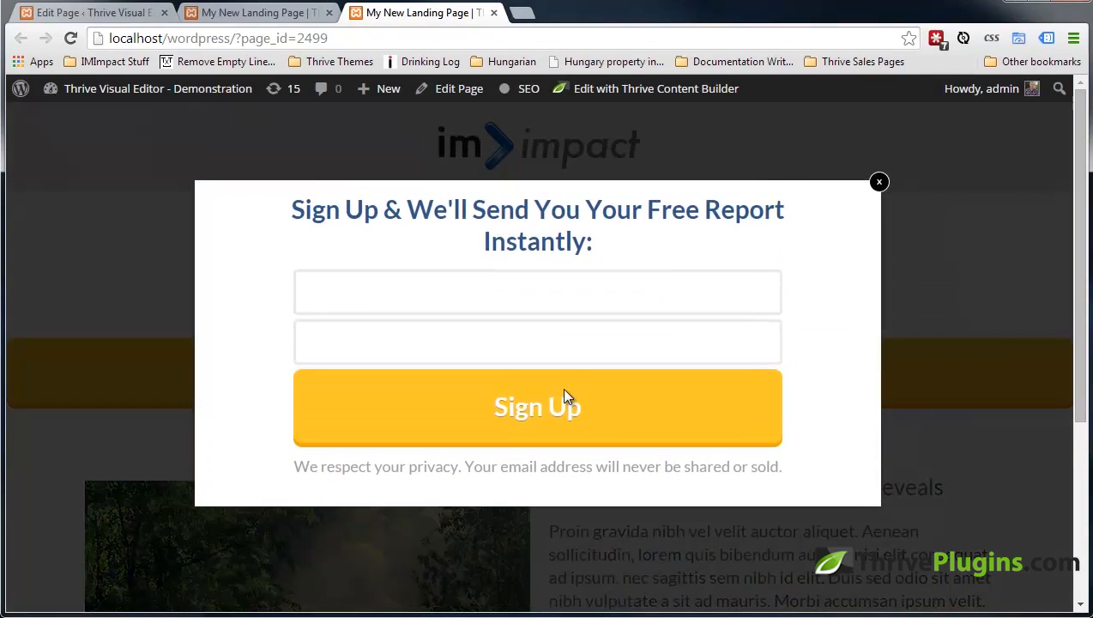
pyautogui.click(880, 184)
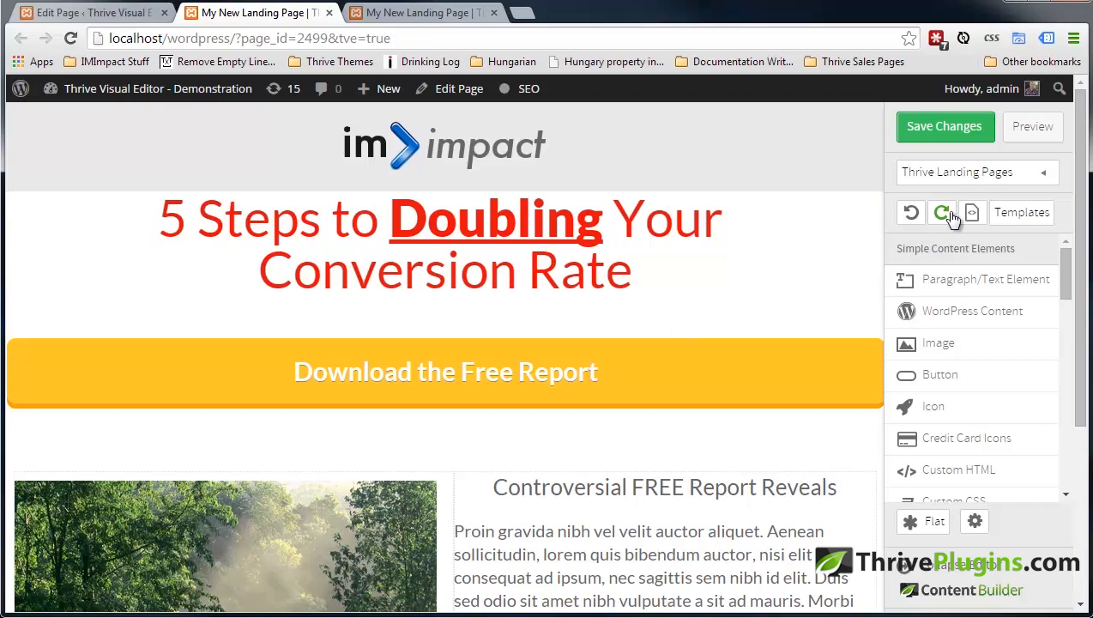
# Save the current landing page as a reusable template named with the author's first name followed by "landing page 1".
pyautogui.click(975, 175)
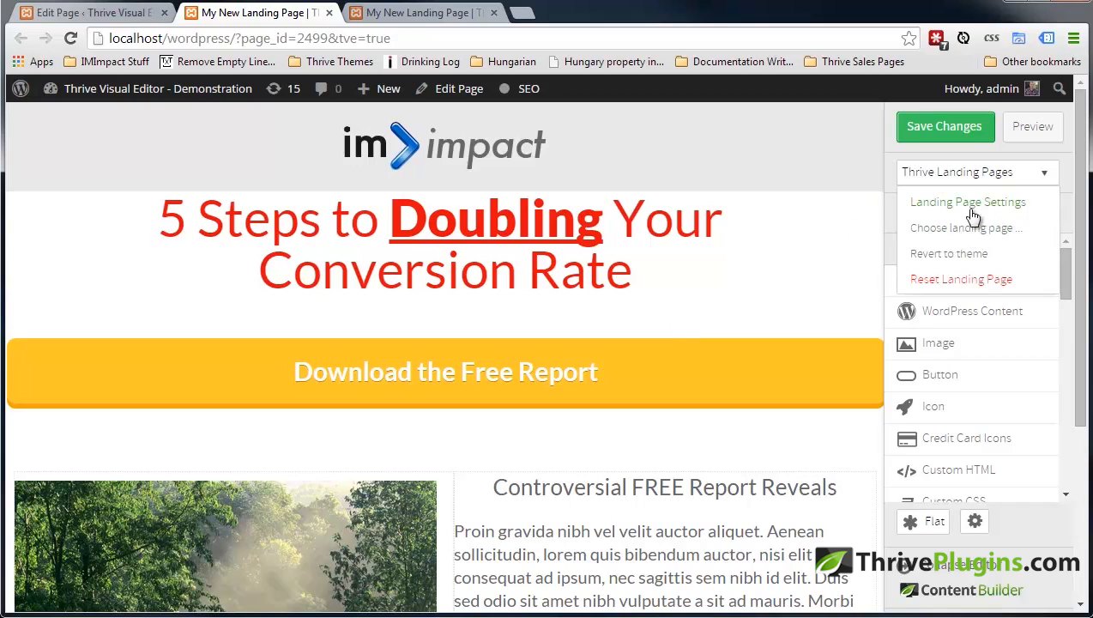
pyautogui.click(994, 229)
pyautogui.moveTo(797, 262)
pyautogui.mouseDown()
pyautogui.moveTo(818, 491)
pyautogui.moveTo(829, 355)
pyautogui.moveTo(798, 398)
pyautogui.moveTo(803, 255)
pyautogui.mouseUp()
pyautogui.click(509, 283)
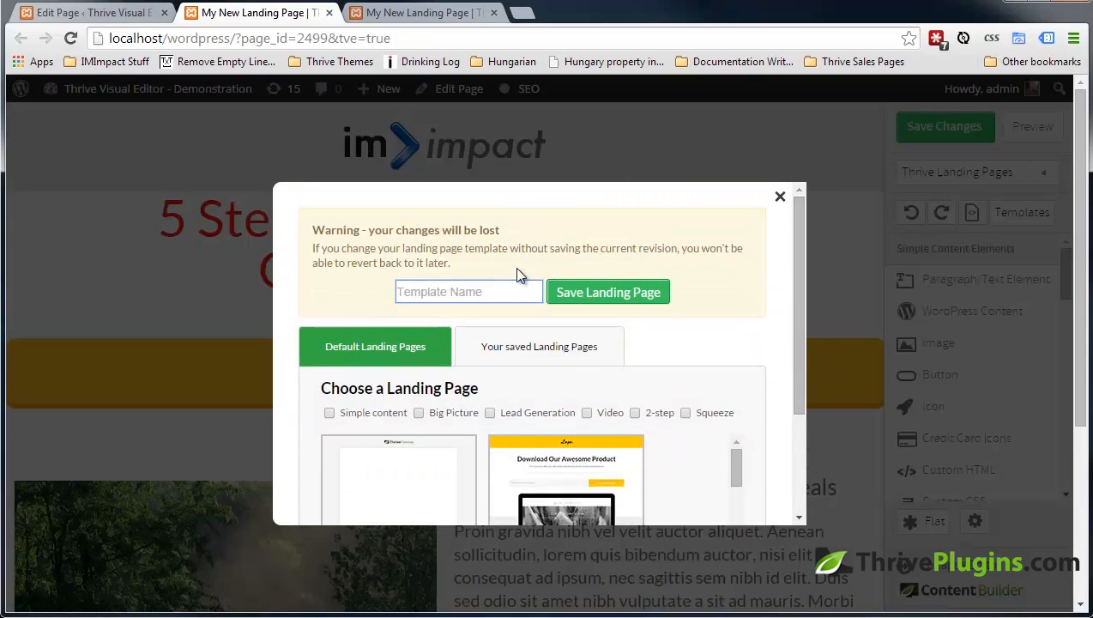
pyautogui.write('paul landing page 1')
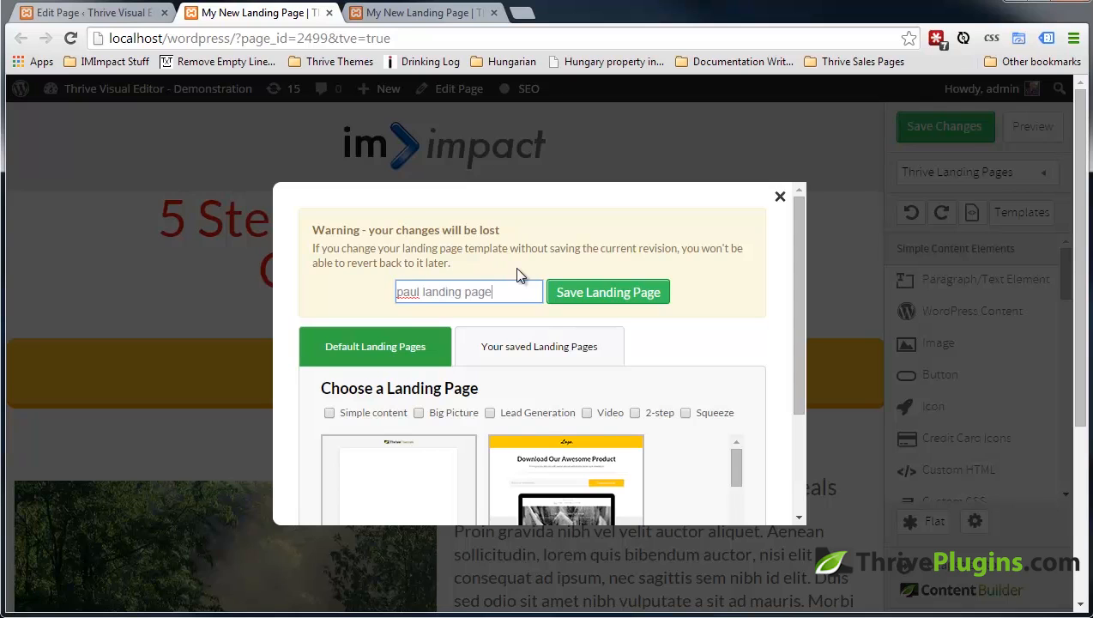
pyautogui.click(597, 292)
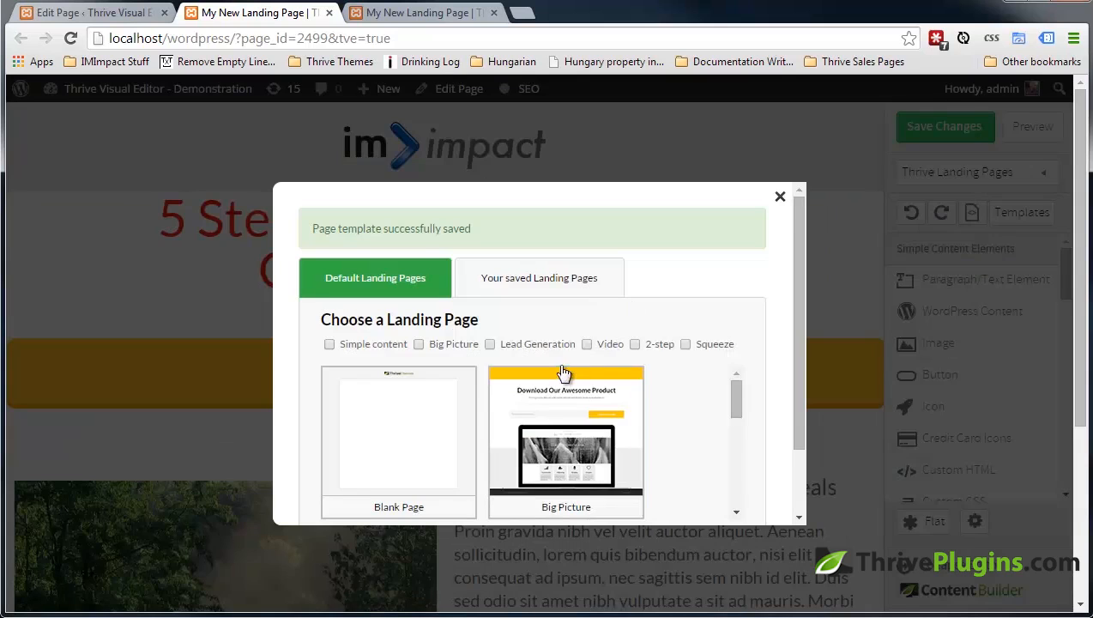
# Check the saved landing pages, and load the red default template headed "5 Minutes to Higher Conversion Rates" onto the page.
pyautogui.click(542, 283)
pyautogui.moveTo(799, 282); pyautogui.dragTo(801, 350)
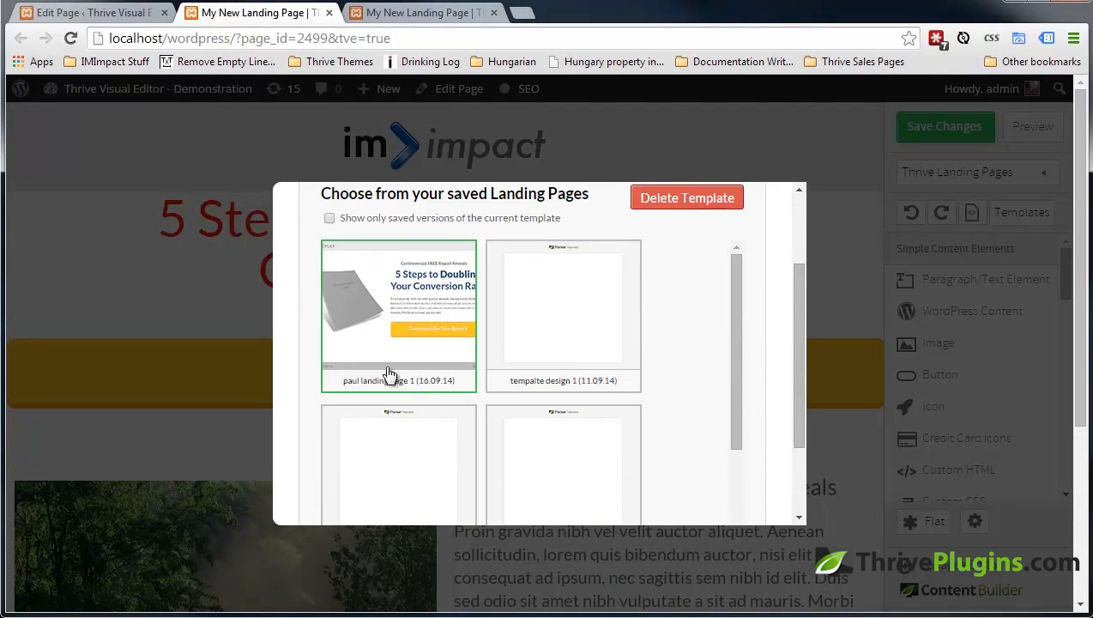
pyautogui.scroll(2, 397, 271)
pyautogui.click(396, 271)
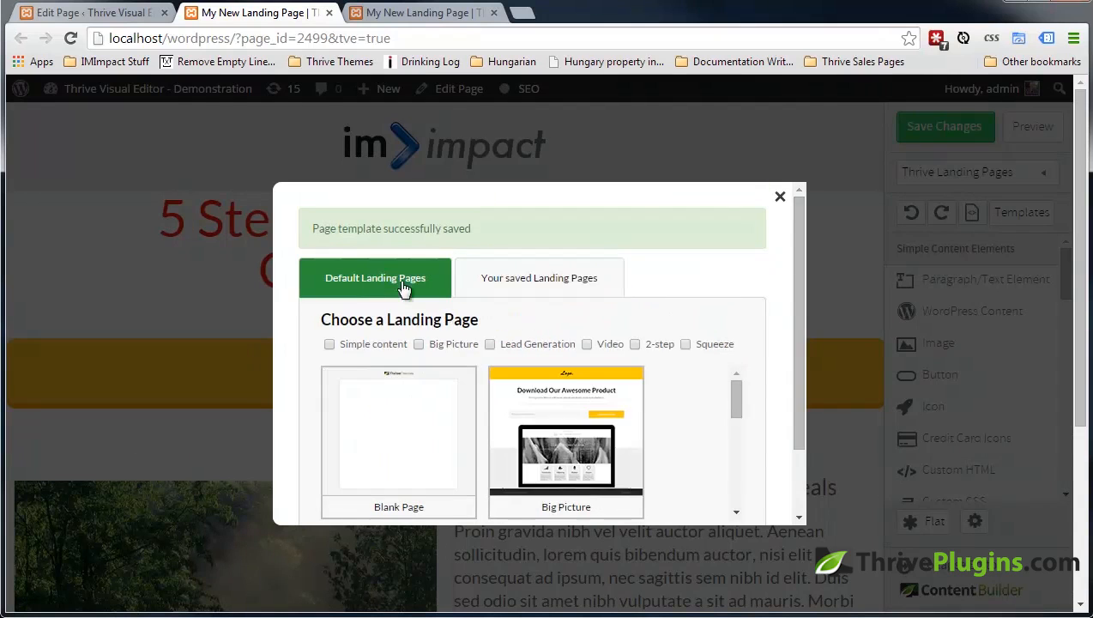
pyautogui.moveTo(802, 257); pyautogui.dragTo(800, 376)
pyautogui.moveTo(744, 327); pyautogui.dragTo(732, 346)
pyautogui.click(540, 375)
pyautogui.click(689, 490)
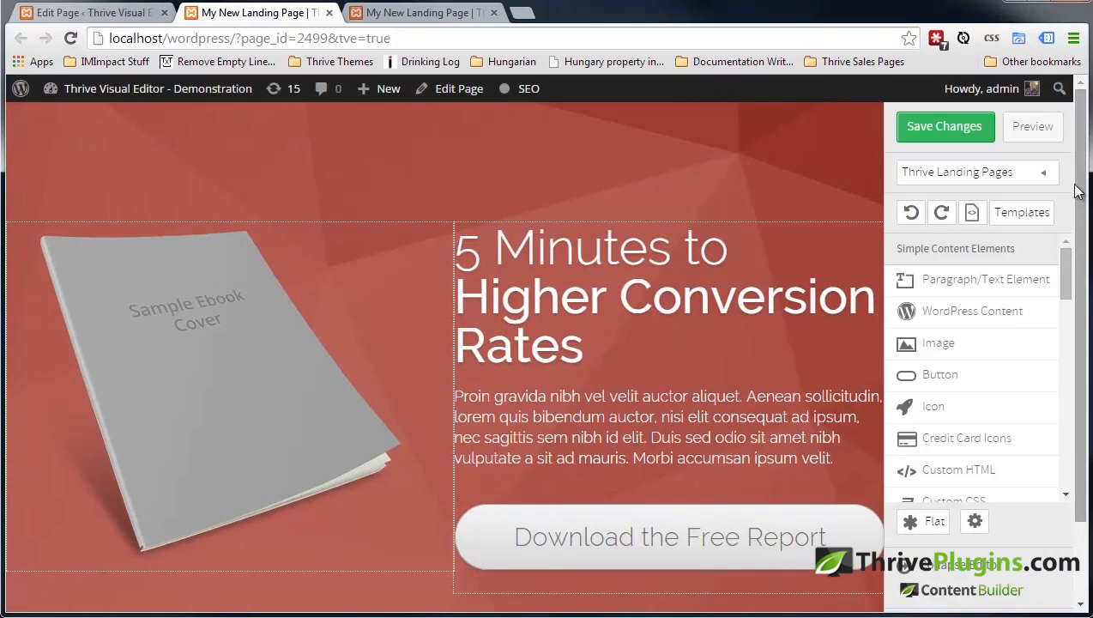
# Load the saved "landing page 1" template dated 16.09.14 from the saved landing pages back onto the page.
pyautogui.click(994, 174)
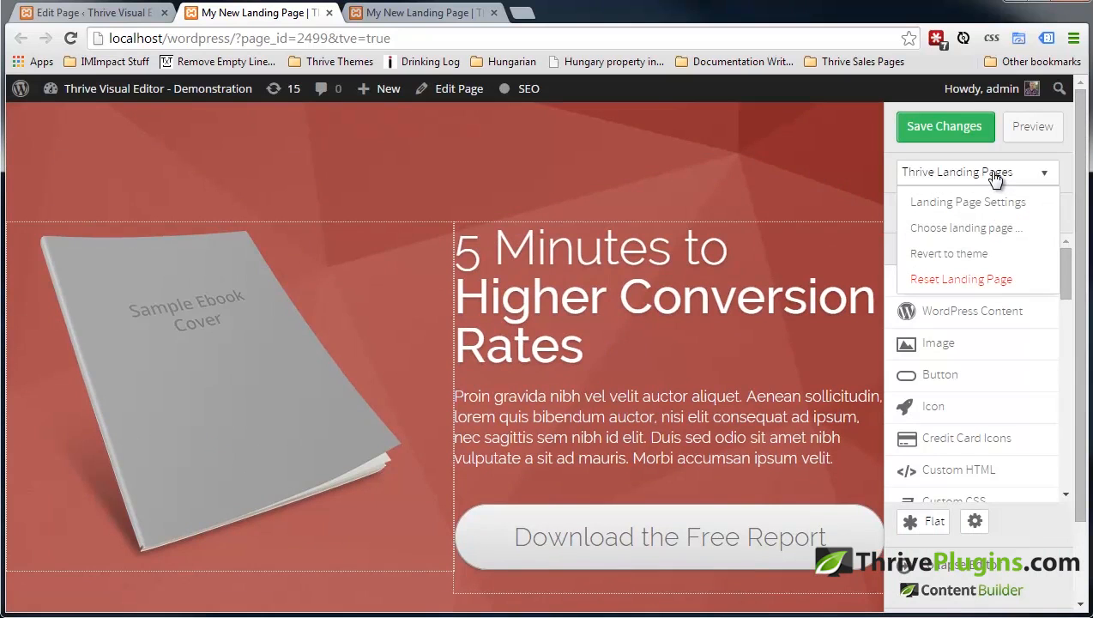
pyautogui.click(965, 229)
pyautogui.click(542, 359)
pyautogui.scroll(-3, 798, 281)
pyautogui.scroll(-5, 778, 298)
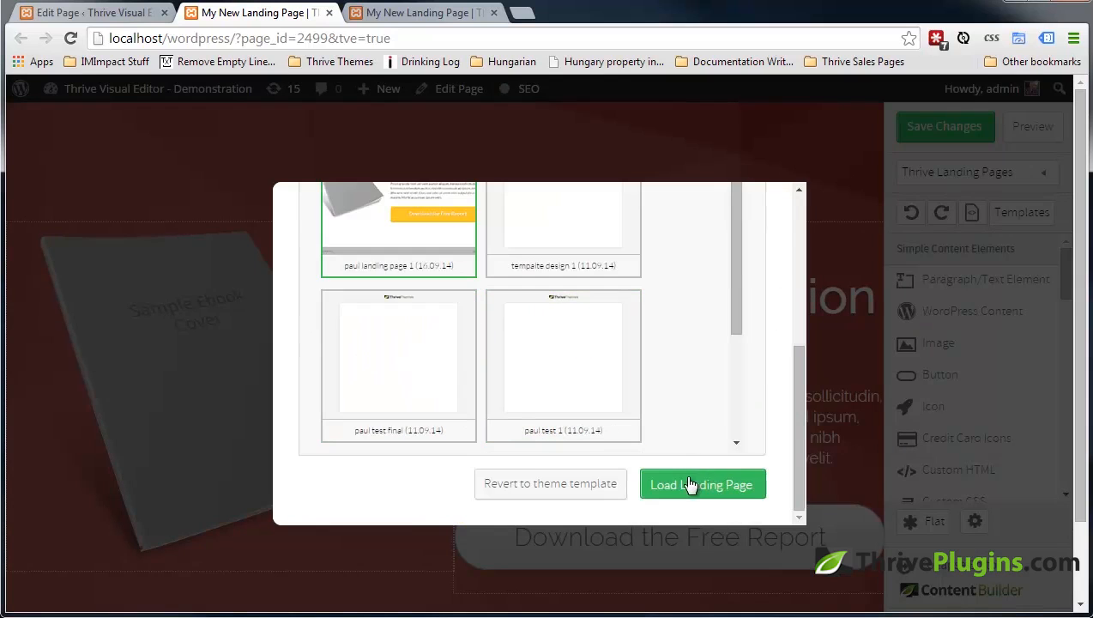
pyautogui.click(694, 484)
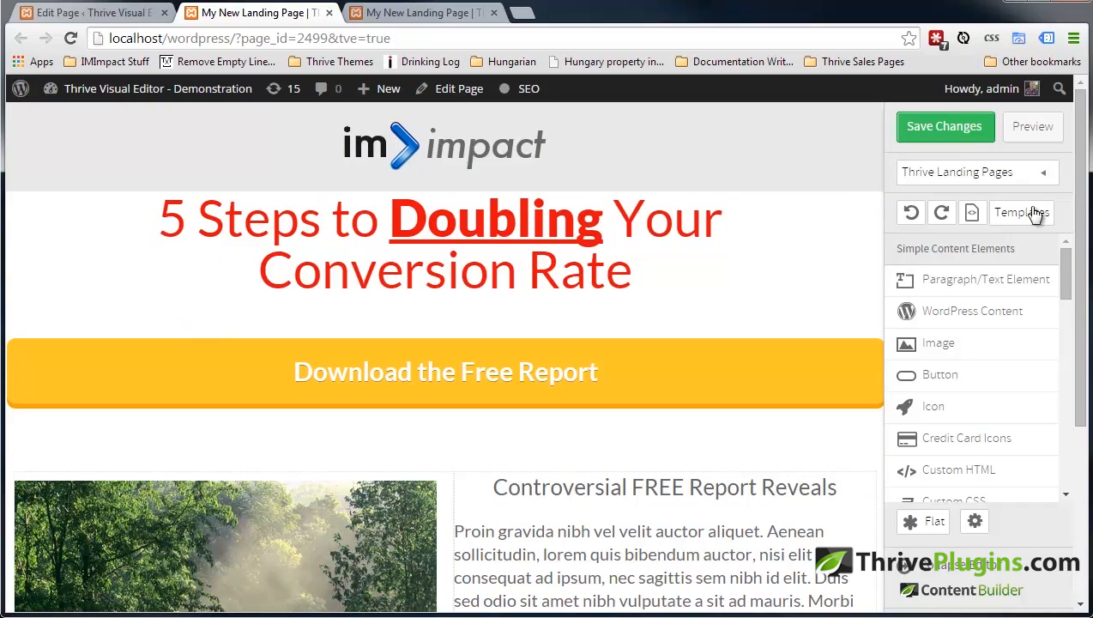
# View the option to revert to the theme template on the page's WordPress edit screen, and return to the landing page editor.
pyautogui.click(1019, 178)
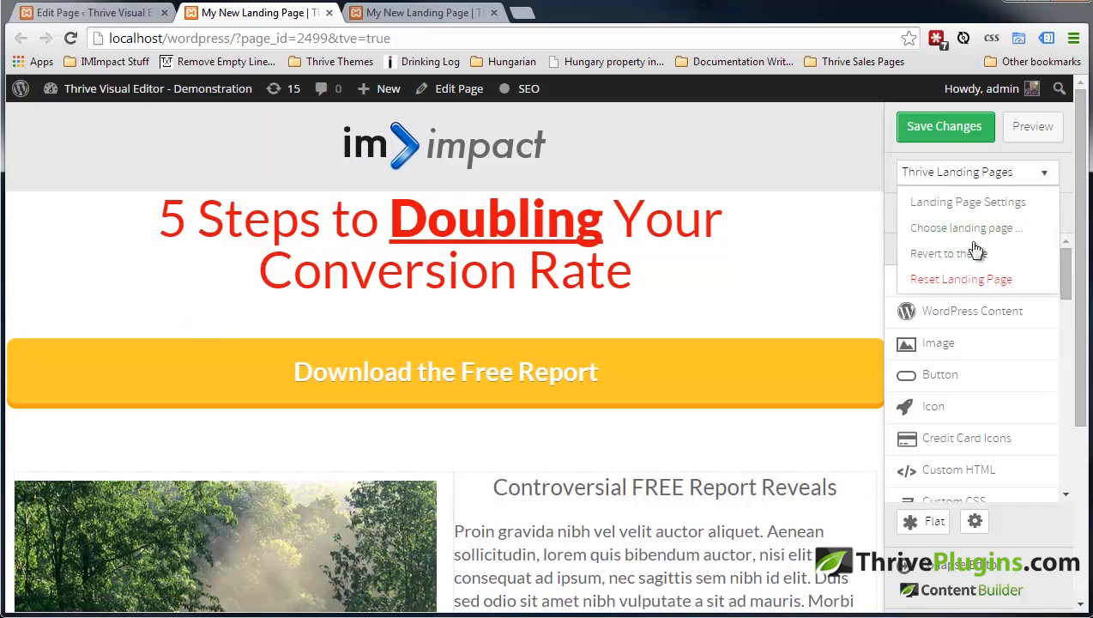
pyautogui.click(494, 13)
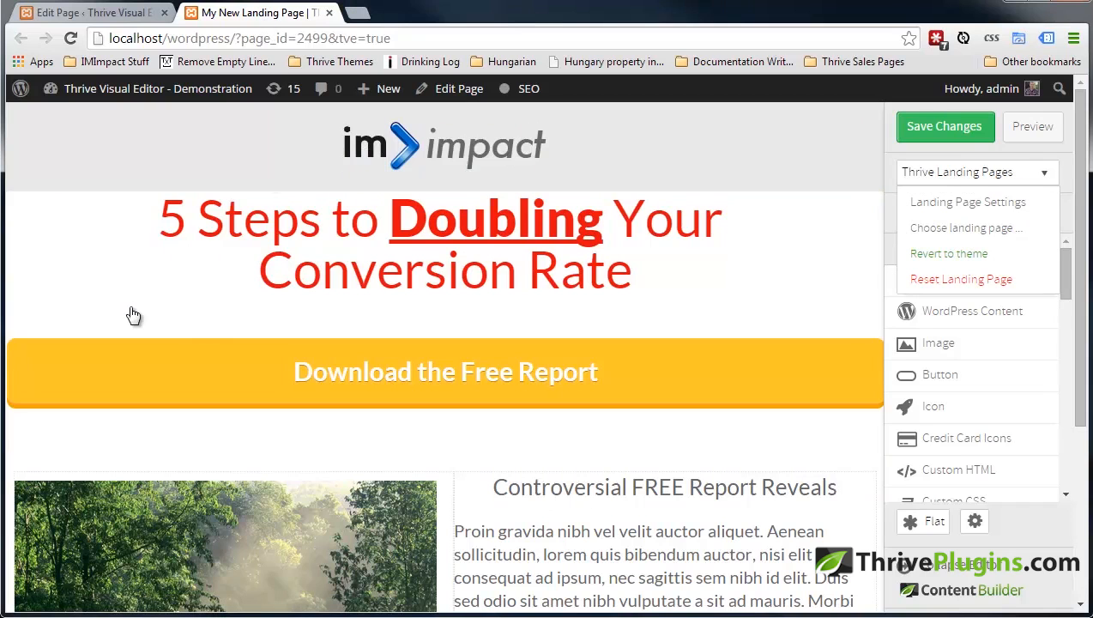
pyautogui.middleClick(452, 92)
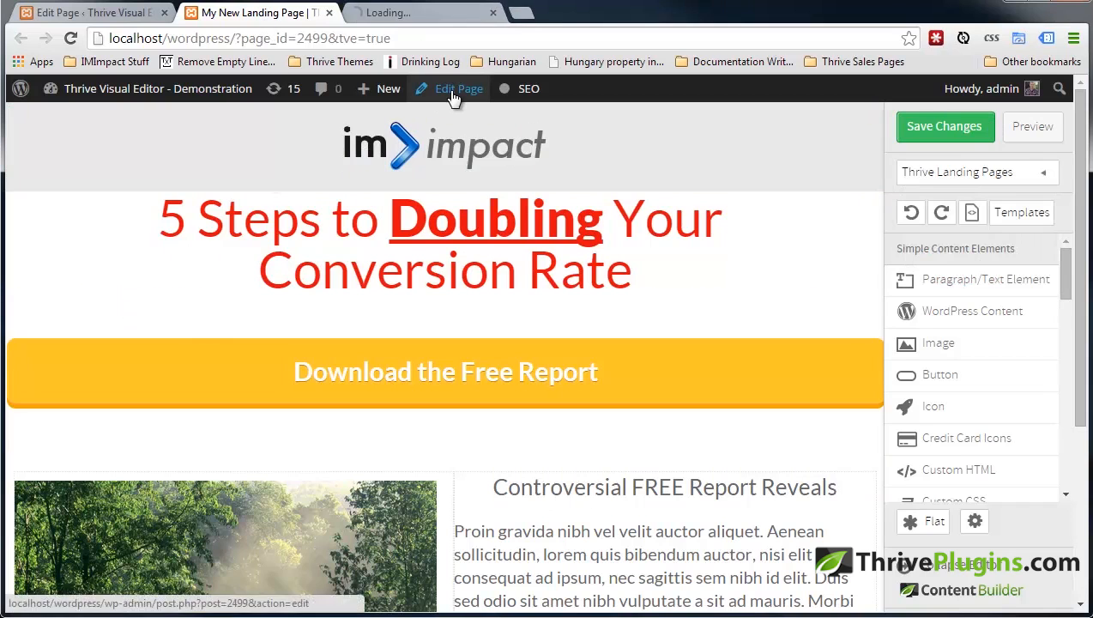
pyautogui.click(414, 14)
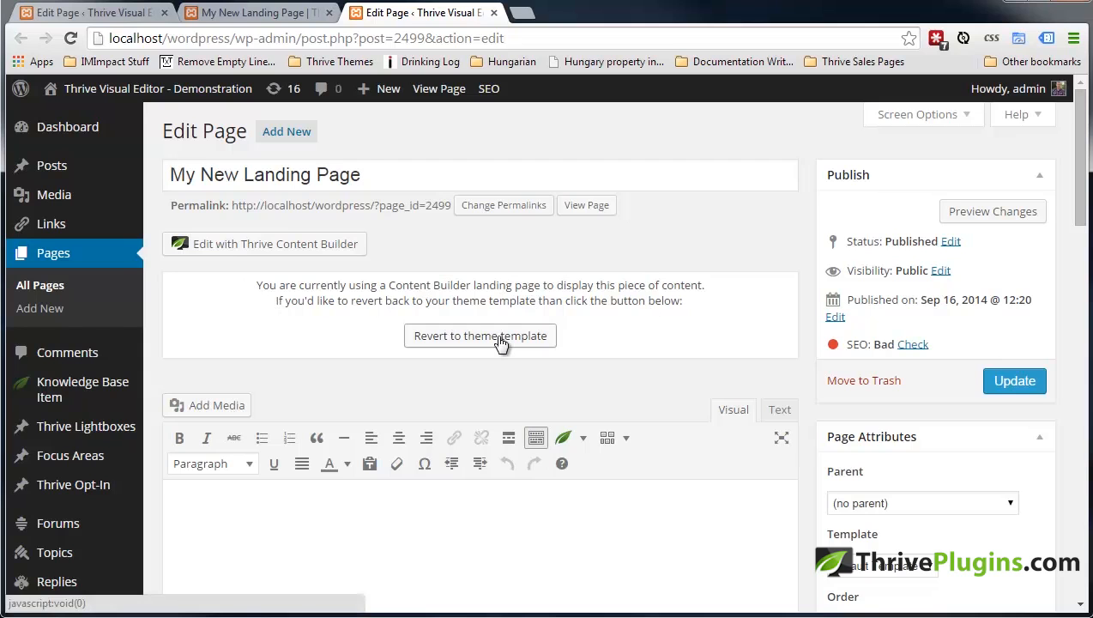
pyautogui.click(262, 14)
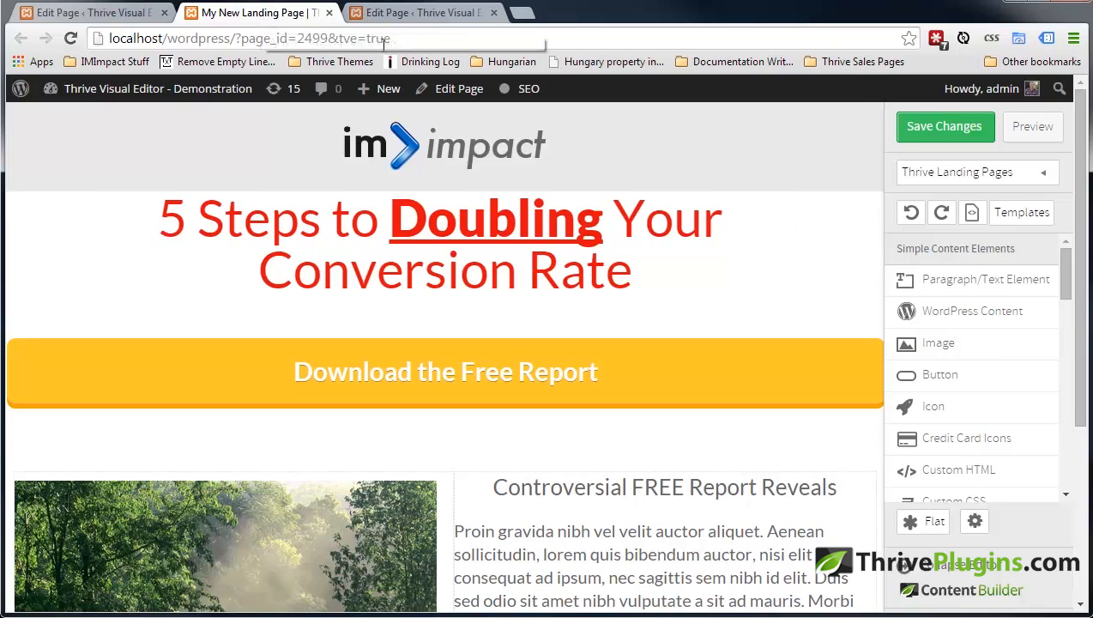
# Revert the landing page to the theme template and look over the page in the editor.
pyautogui.click(1023, 177)
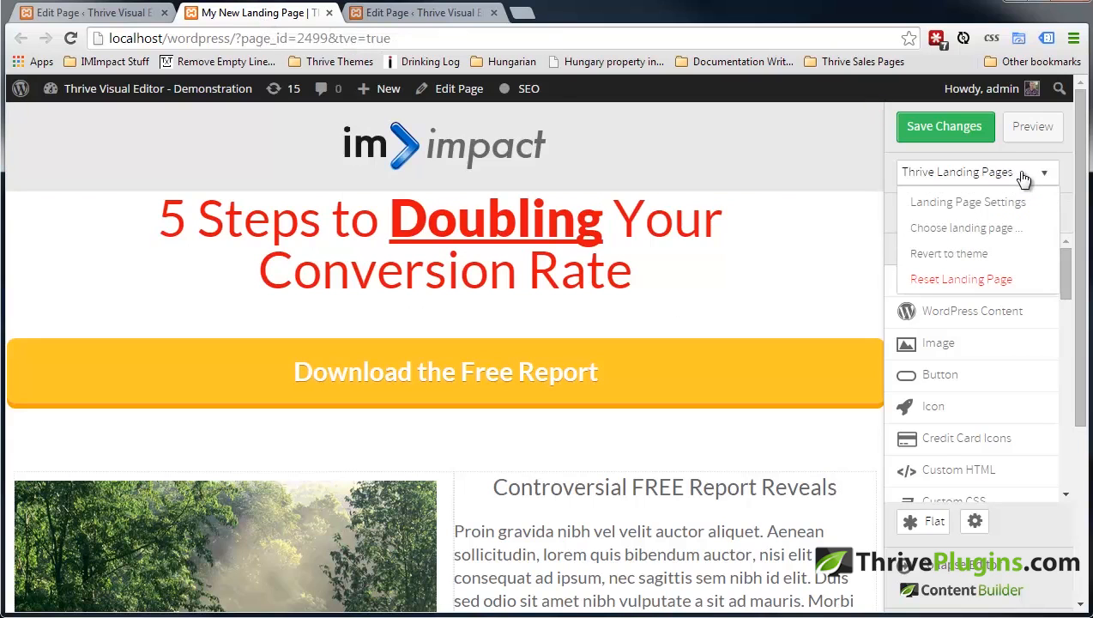
pyautogui.click(953, 251)
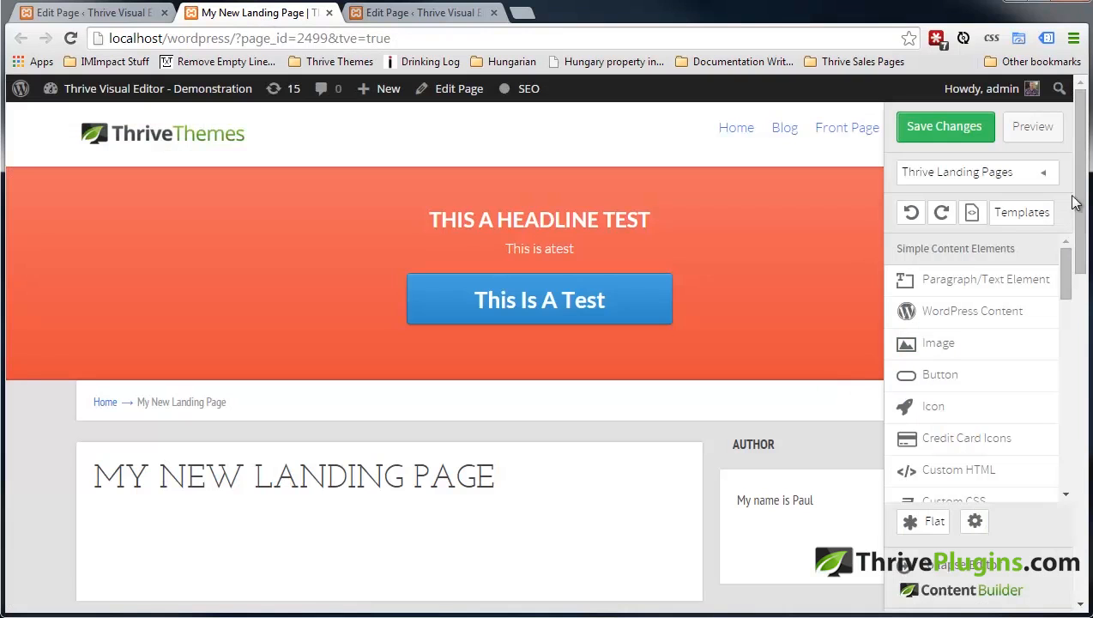
pyautogui.moveTo(1076, 202)
pyautogui.mouseDown()
pyautogui.moveTo(1067, 464)
pyautogui.moveTo(1077, 155)
pyautogui.moveTo(1079, 216)
pyautogui.mouseUp()
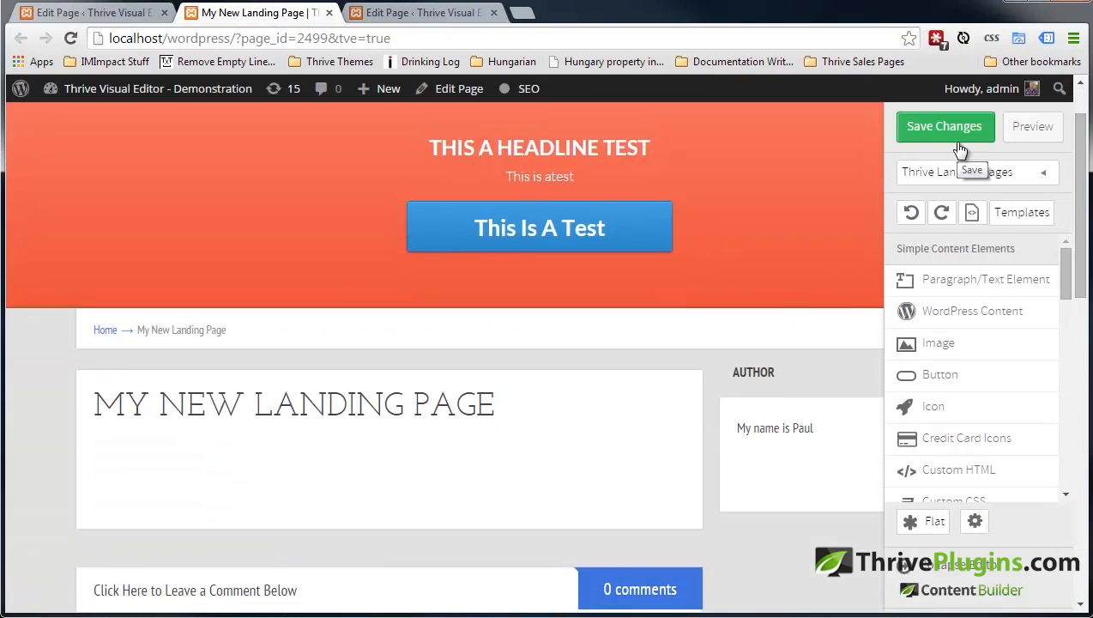